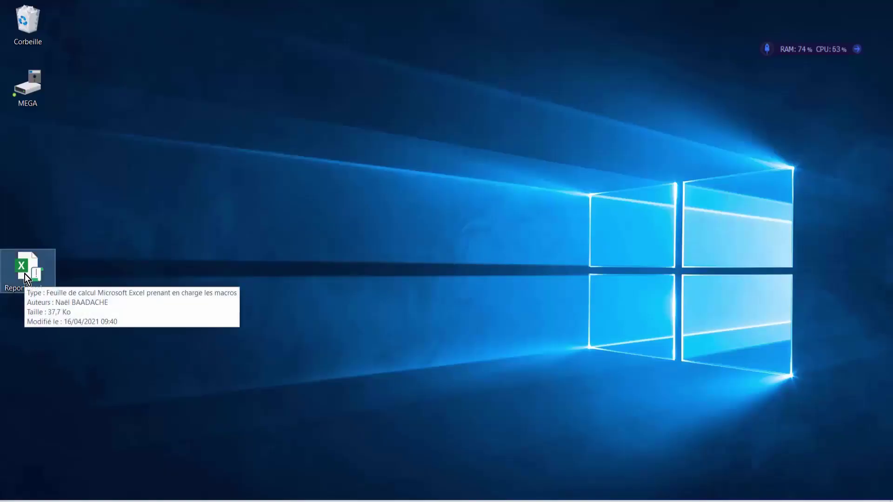
- Open Reporting.xlsm and enter the workbook password in the InputBox to reveal the Reporting sheet
{"action": "double_click", "coordinate": [24, 274]}
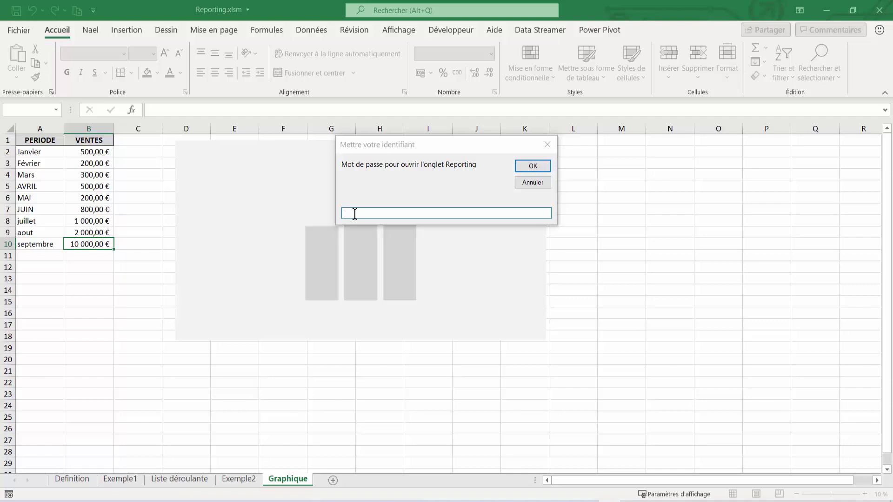
{"action": "left_click", "coordinate": [354, 214]}
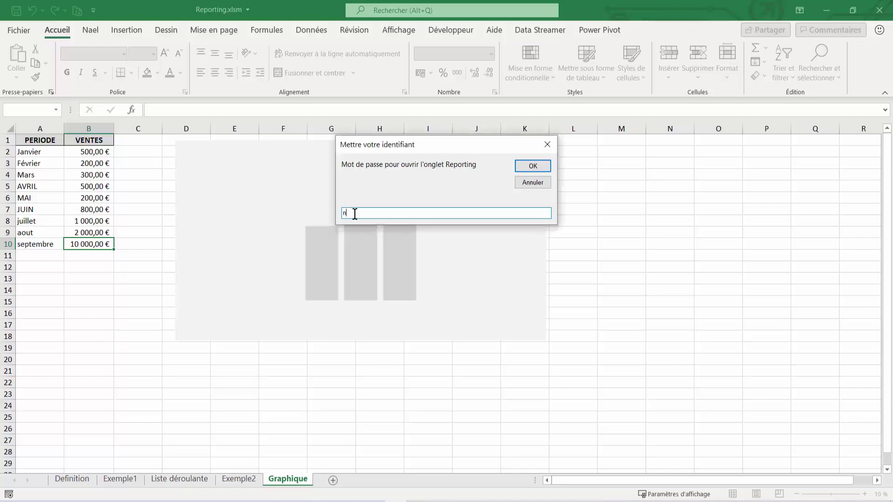
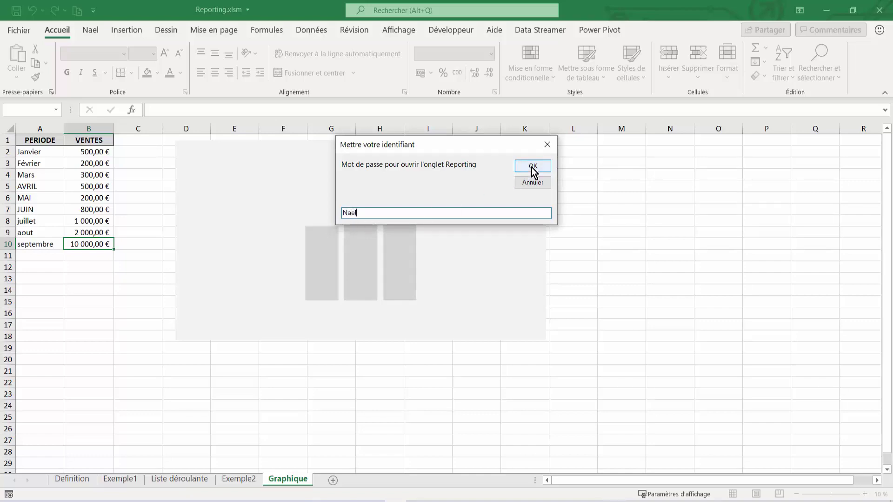
{"action": "left_click", "coordinate": [532, 168]}
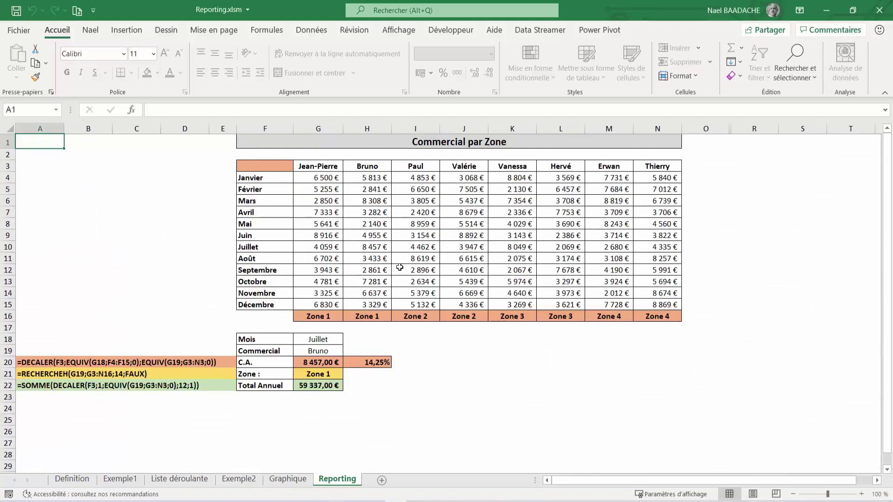
- Open the Visual Basic editor from the Développeur tab
{"action": "left_click", "coordinate": [375, 425]}
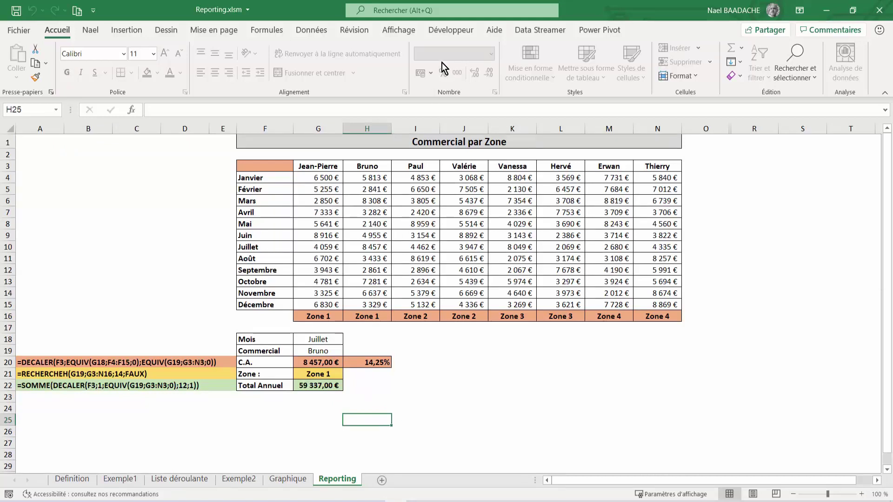
{"action": "left_click", "coordinate": [451, 33]}
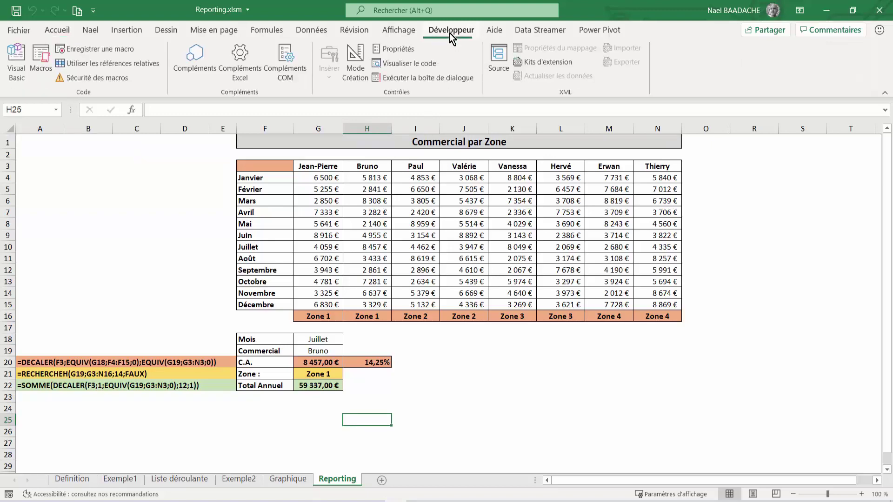
{"action": "left_click", "coordinate": [16, 60]}
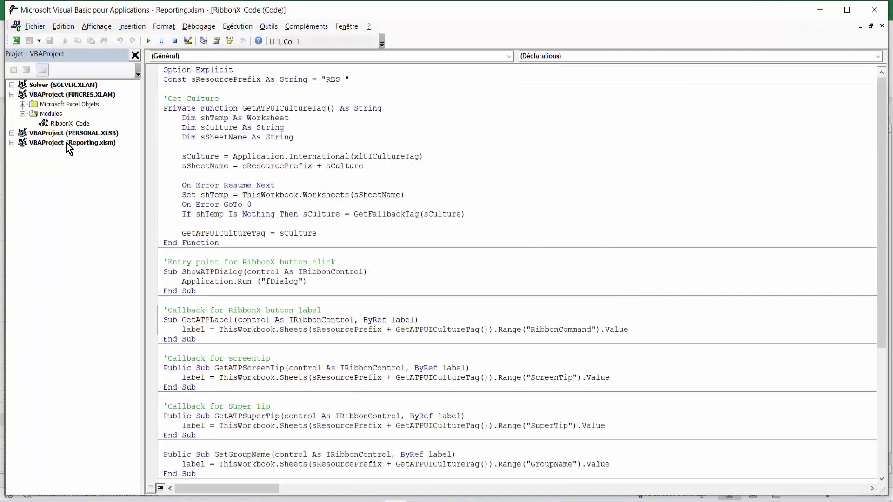
- Unlock the Reporting.xlsm project with its password and expand Microsoft Excel Objets to ThisWorkbook
{"action": "left_click", "coordinate": [66, 143]}
{"action": "double_click", "coordinate": [71, 143]}
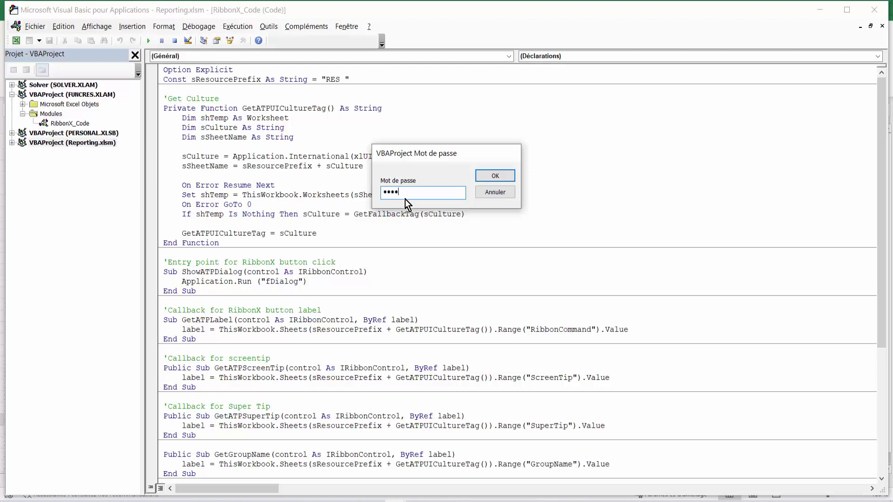
{"action": "key", "text": "Return"}
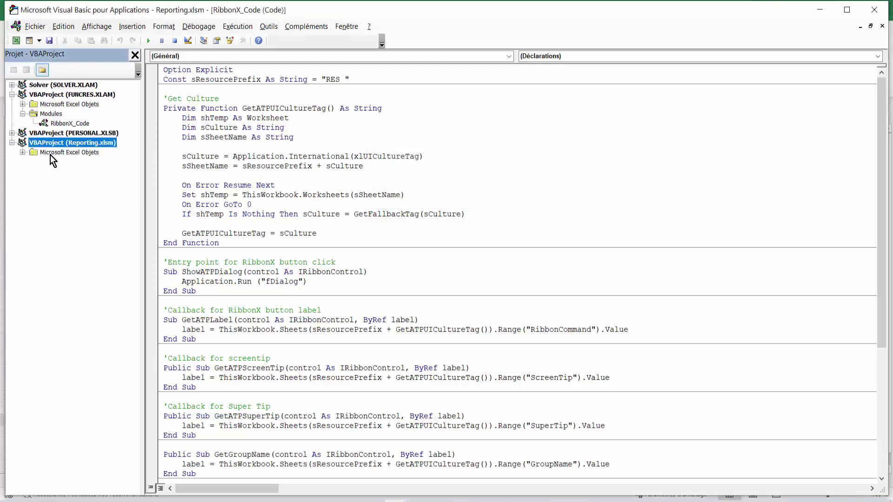
{"action": "left_click", "coordinate": [57, 152]}
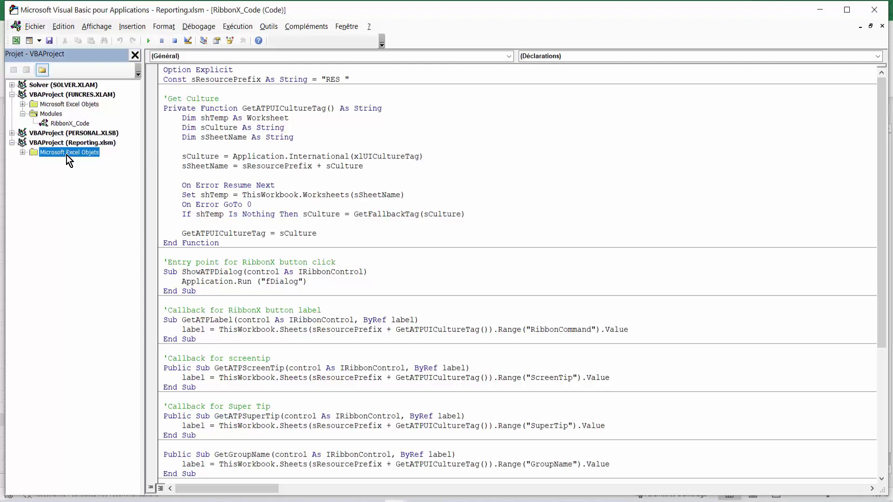
{"action": "double_click", "coordinate": [66, 153]}
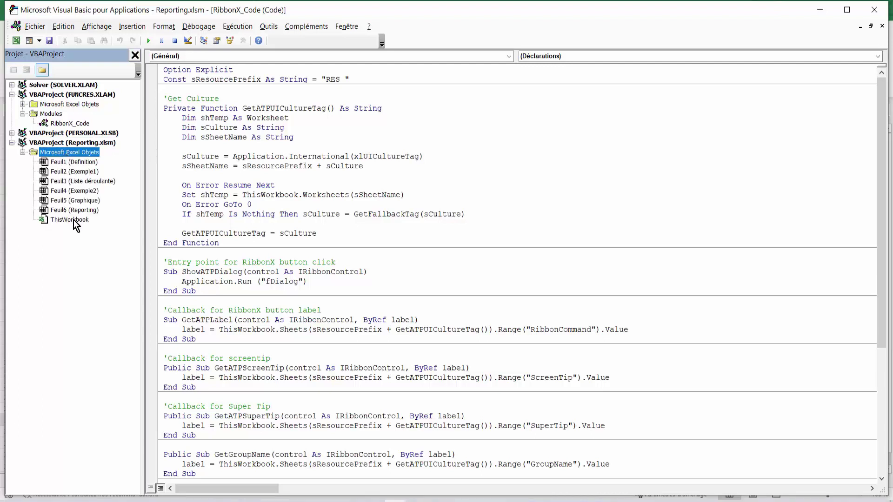
{"action": "left_click", "coordinate": [70, 220]}
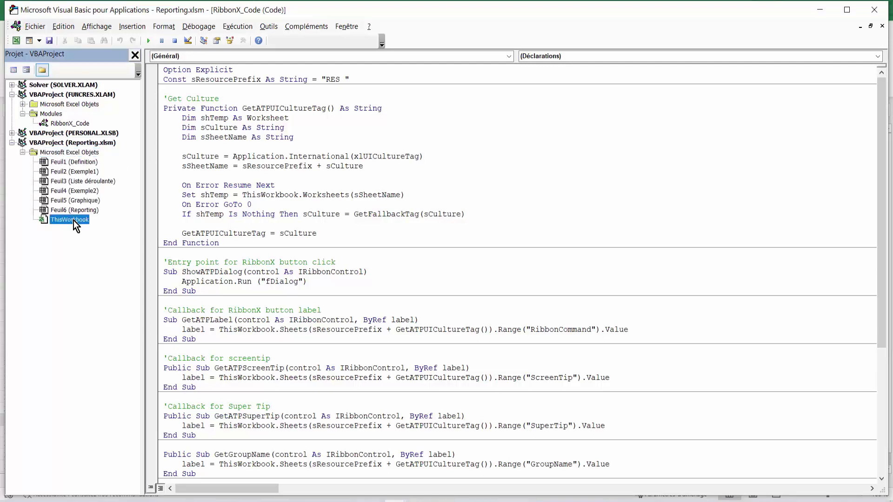
- View ThisWorkbook's Workbook_Open code and highlight the password checked in its If line
{"action": "double_click", "coordinate": [73, 220]}
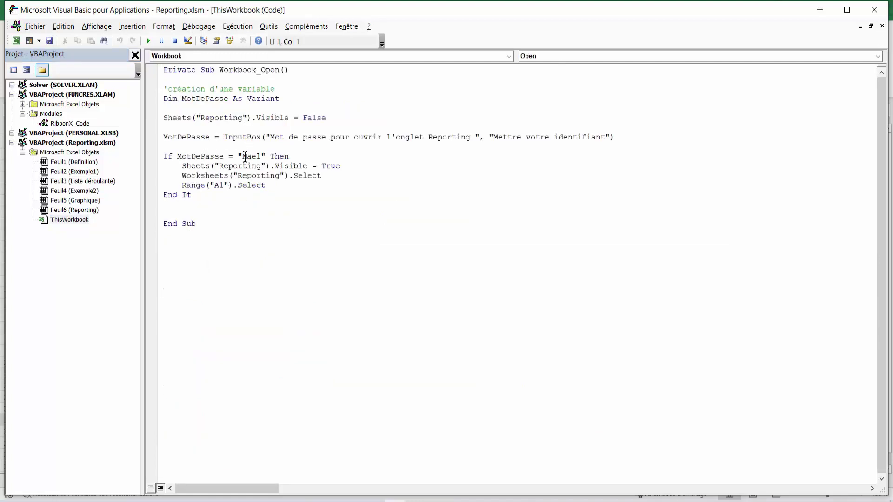
{"action": "left_click_drag", "start_coordinate": [242, 156], "coordinate": [260, 156]}
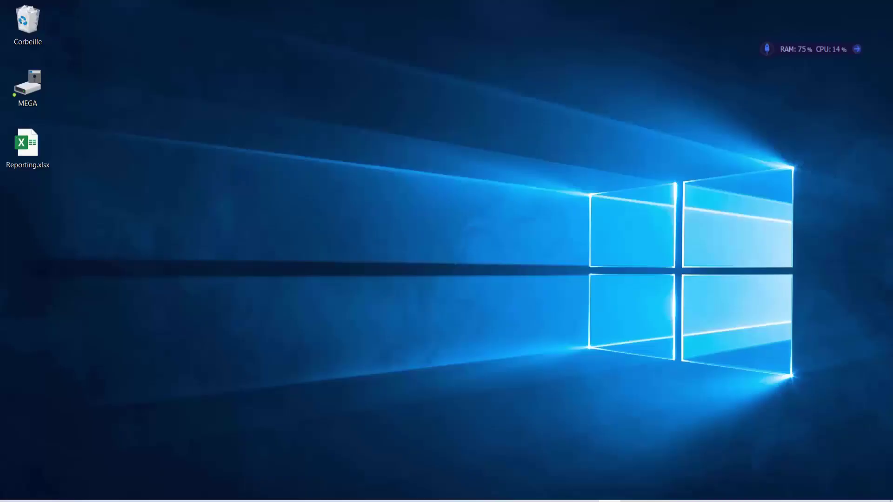
- Open Reporting.xlsx and enable the Développeur tab under Options > Personnaliser le ruban
{"action": "double_click", "coordinate": [24, 149]}
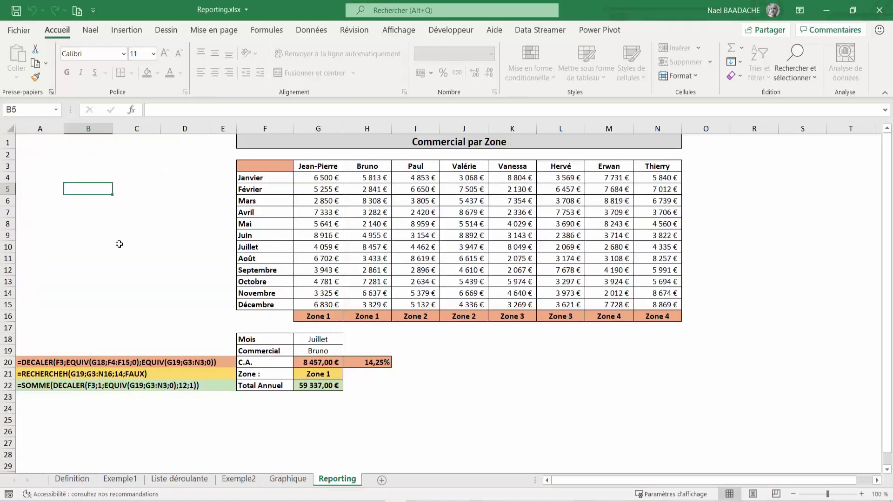
{"action": "left_click", "coordinate": [119, 243]}
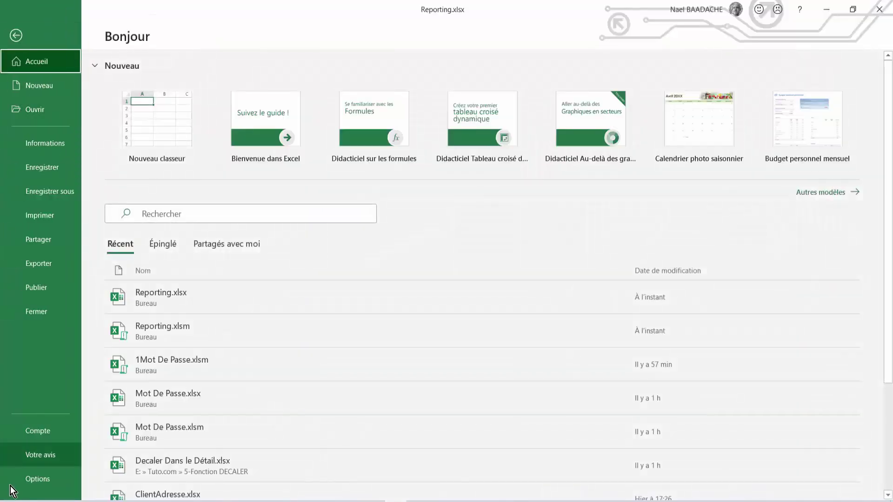
{"action": "key", "text": "Escape"}
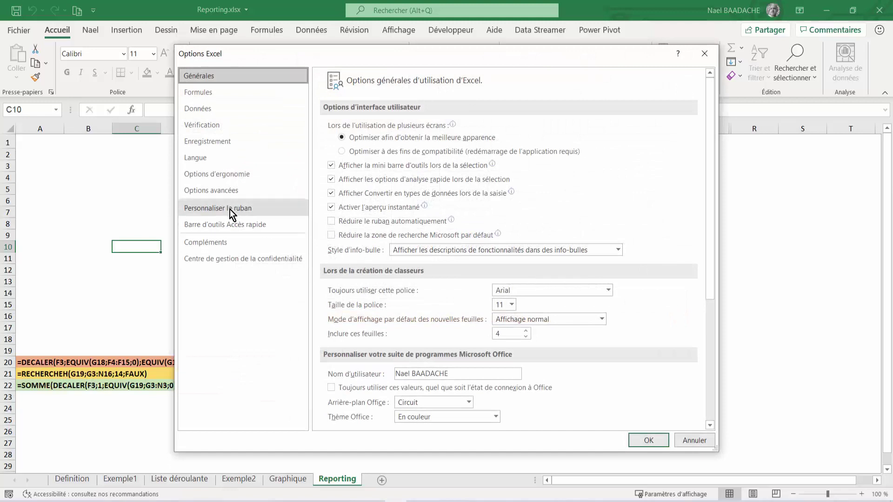
{"action": "left_click", "coordinate": [231, 209]}
{"action": "scroll", "coordinate": [605, 288], "scroll_direction": "down", "scroll_amount": 1}
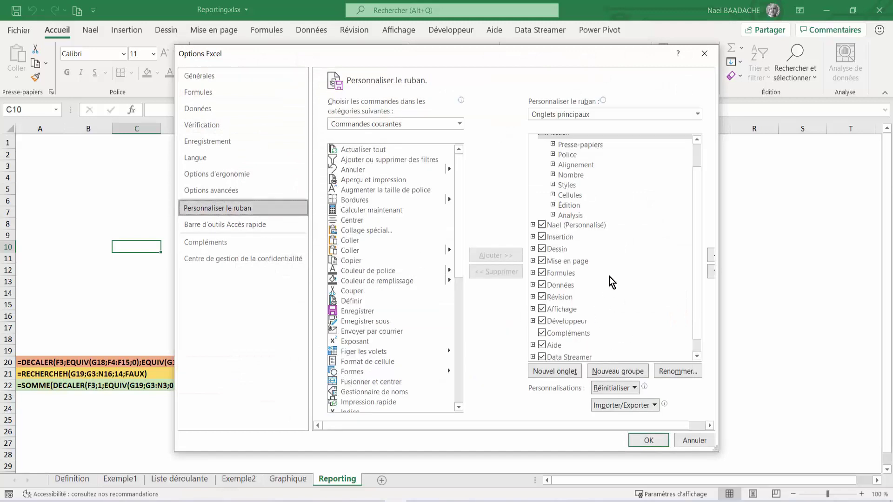
{"action": "left_click", "coordinate": [564, 320]}
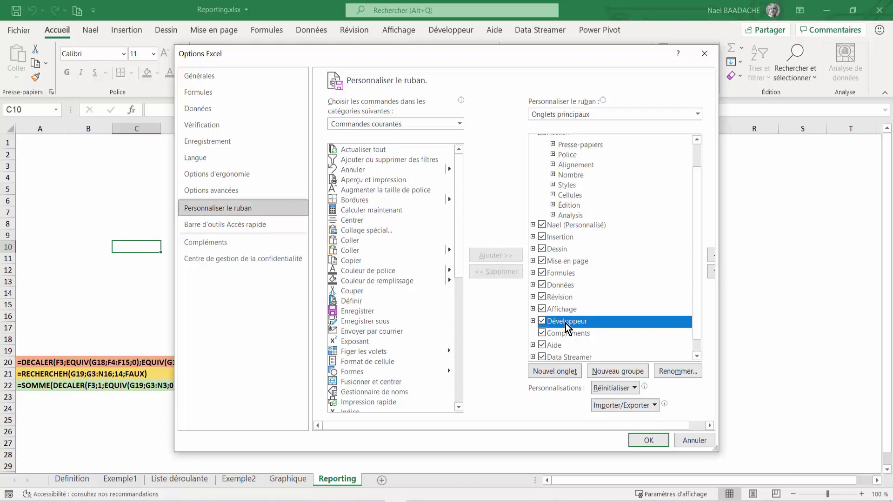
{"action": "left_click", "coordinate": [649, 441]}
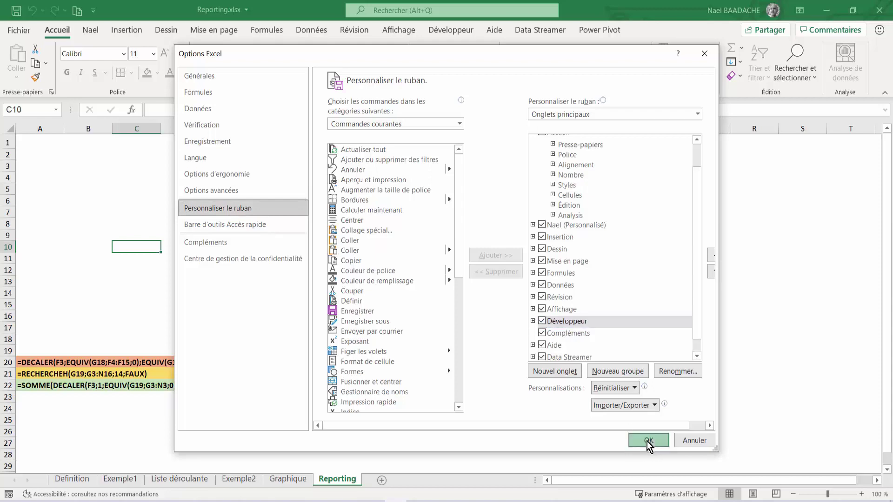
- Open the ThisWorkbook code window in the Visual Basic editor
{"action": "left_click", "coordinate": [461, 31]}
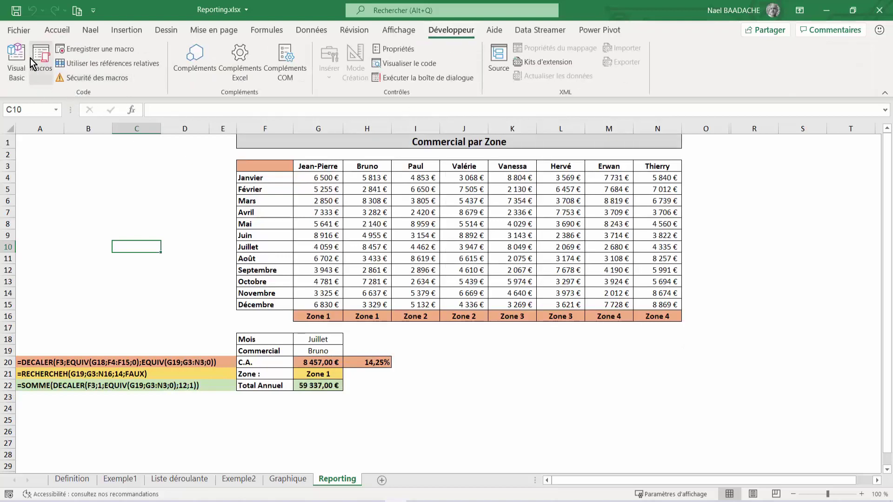
{"action": "left_click", "coordinate": [14, 55]}
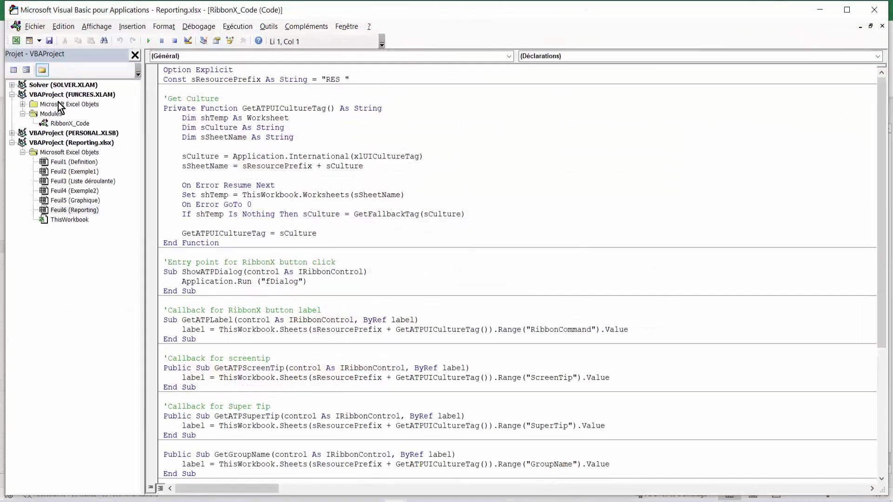
{"action": "left_click", "coordinate": [63, 221]}
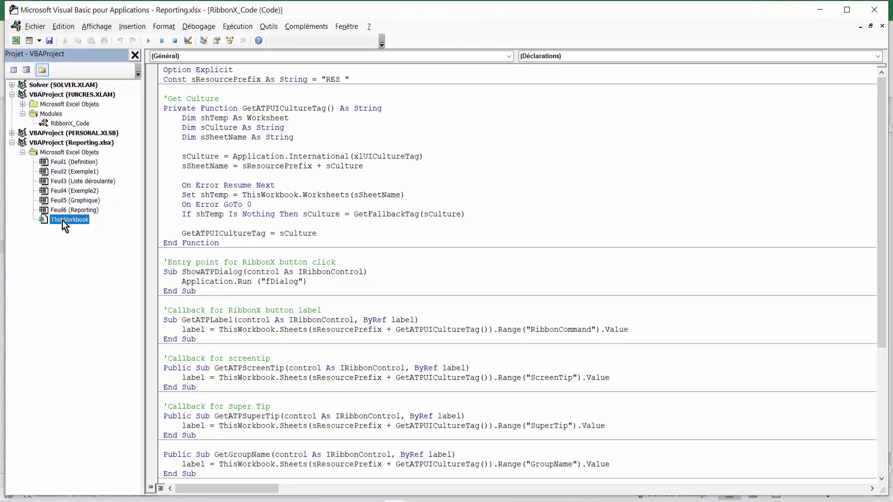
{"action": "double_click", "coordinate": [62, 220]}
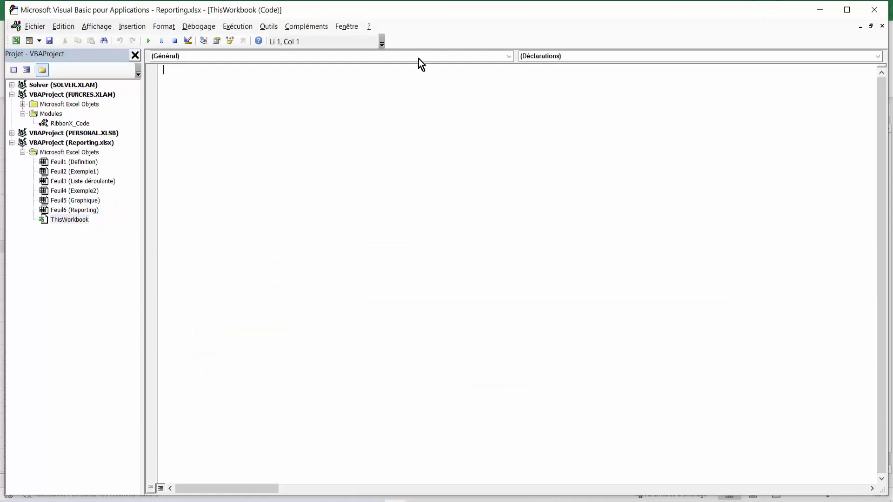
- Insert a Workbook_Open procedure via the Workbook and Open dropdowns, adding a blank line inside
{"action": "left_click", "coordinate": [508, 57]}
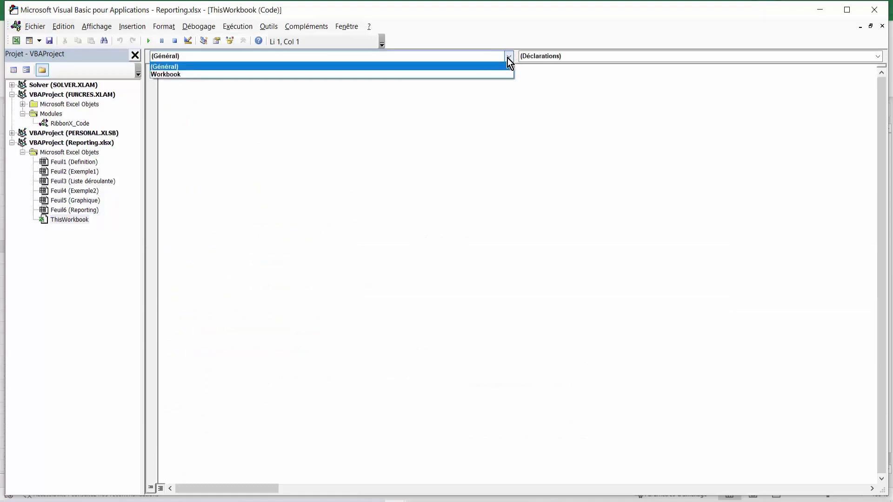
{"action": "left_click", "coordinate": [190, 76]}
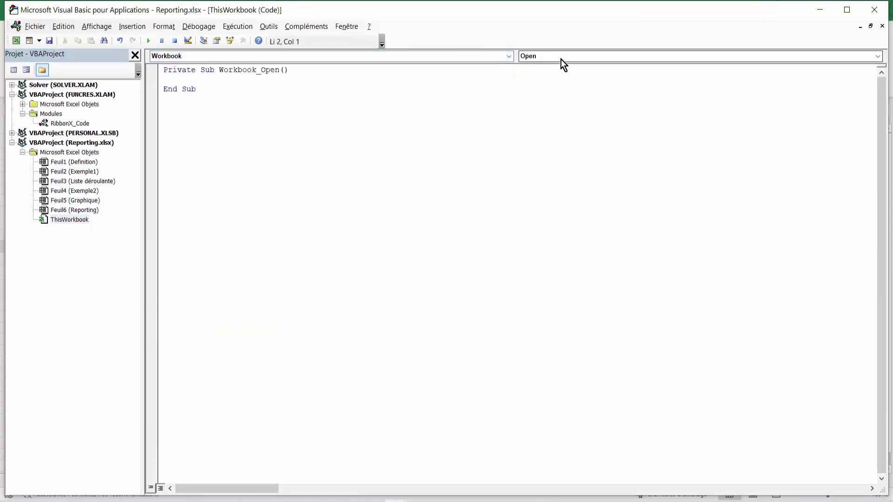
{"action": "left_click", "coordinate": [560, 57]}
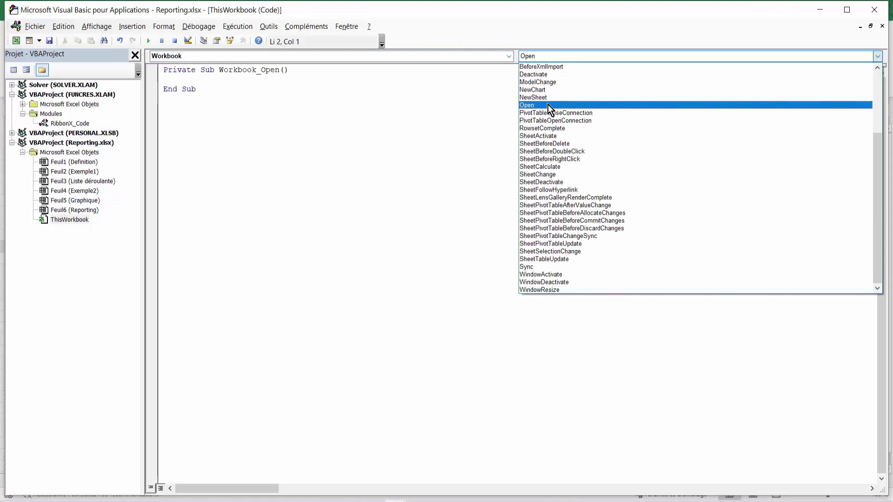
{"action": "left_click", "coordinate": [548, 104]}
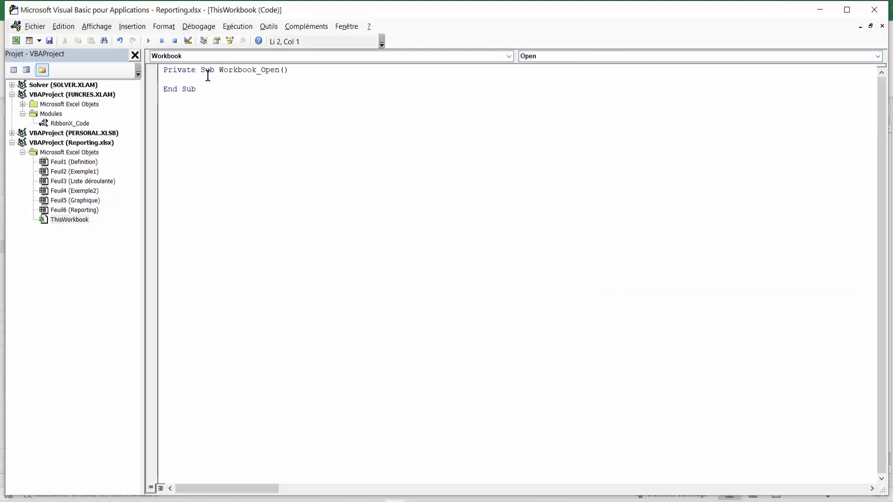
{"action": "key", "text": "Return"}
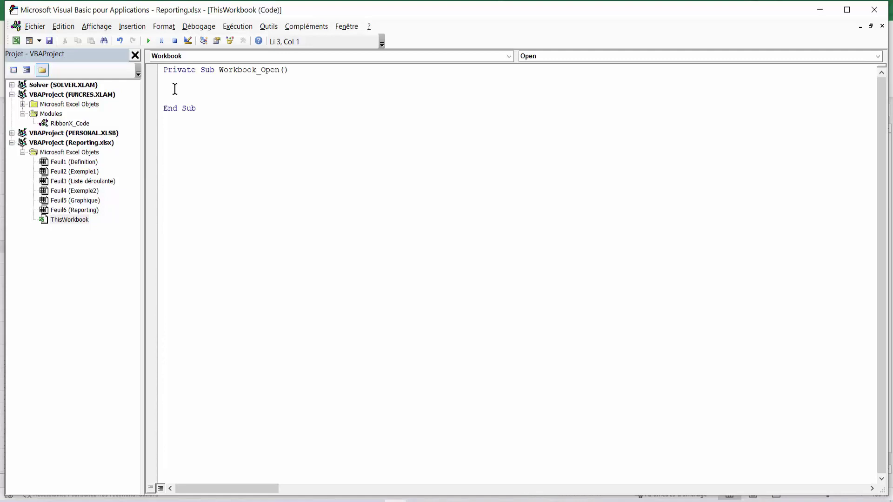
- Add Dim MotDePasse As Variant and Sheets("Reporting").Visible = False inside Workbook_Open
{"action": "type", "text": "Dim Mo"}
{"action": "type", "text": "tDePa"}
{"action": "type", "text": "sse "}
{"action": "type", "text": "as "}
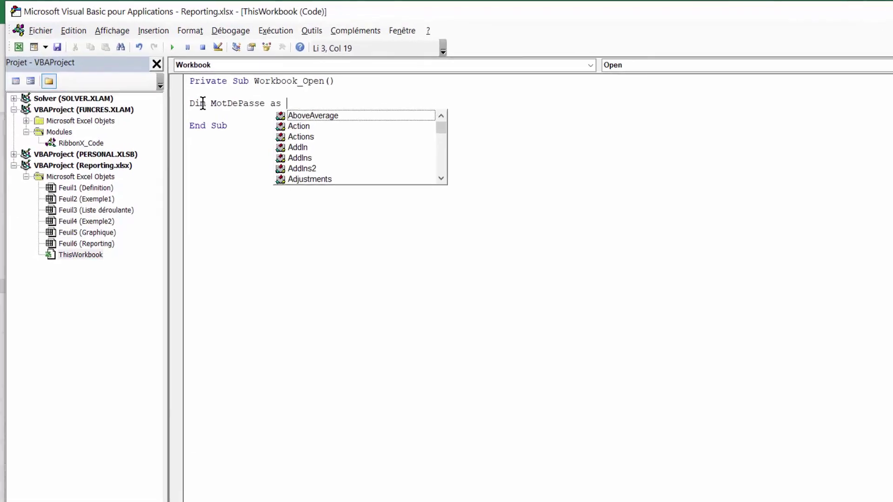
{"action": "type", "text": "varian"}
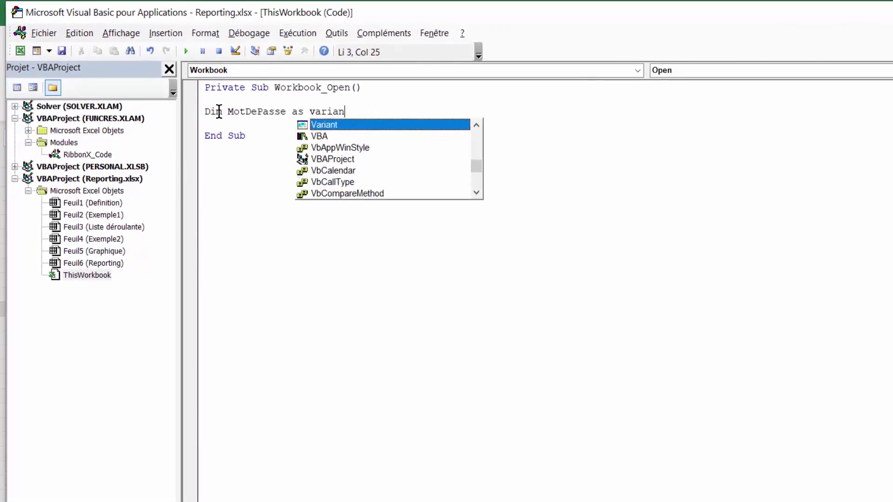
{"action": "type", "text": "t"}
{"action": "key", "text": "Return"}
{"action": "key", "text": "Return"}
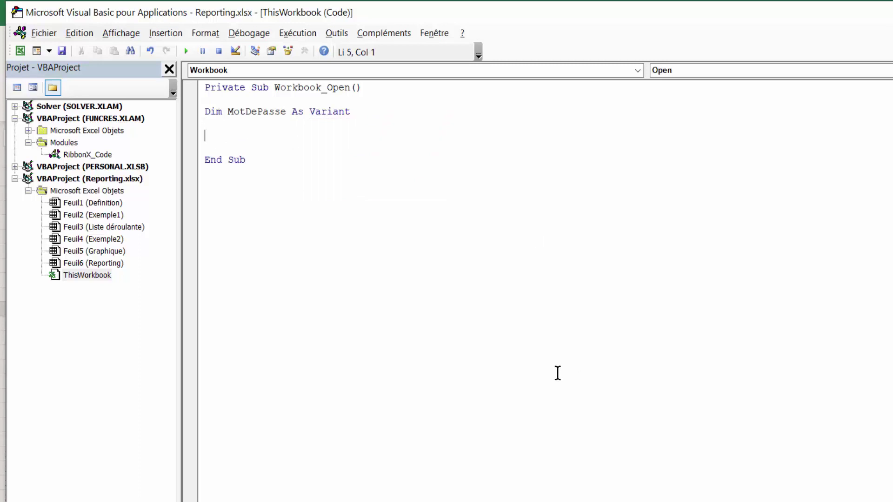
{"action": "left_click", "coordinate": [99, 263]}
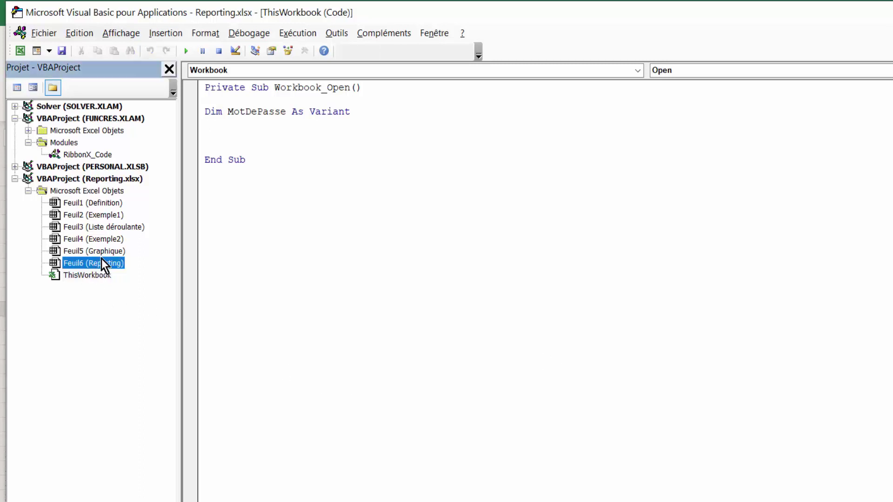
{"action": "left_click", "coordinate": [217, 134]}
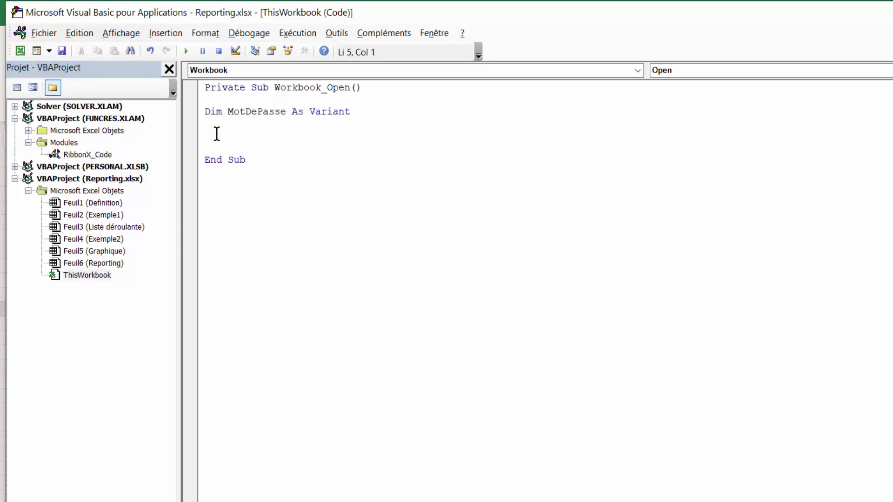
{"action": "type", "text": "she"}
{"action": "type", "text": "ets"}
{"action": "type", "text": "(\""}
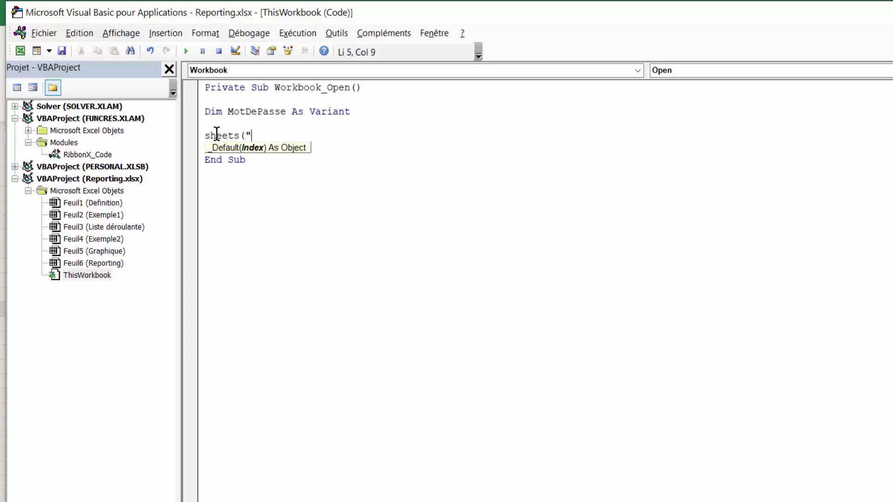
{"action": "type", "text": "Rep"}
{"action": "type", "text": "orting\")"}
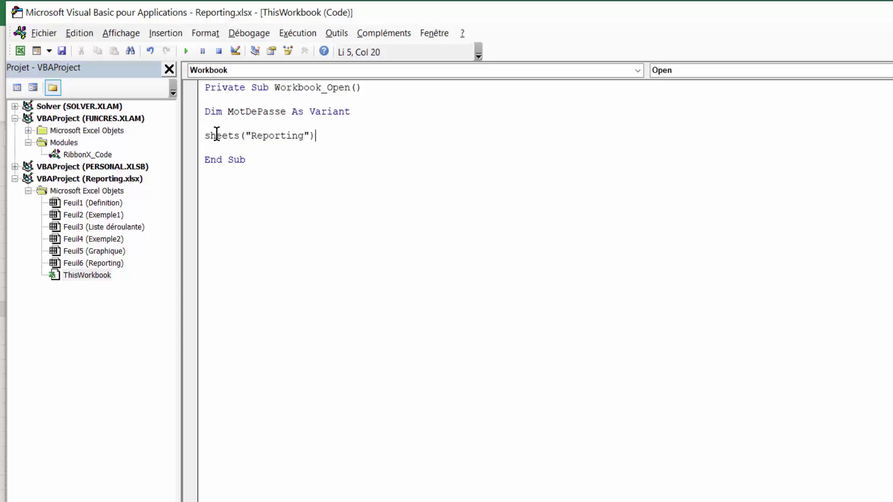
{"action": "type", "text": ".visi"}
{"action": "type", "text": "ble="}
{"action": "type", "text": "false"}
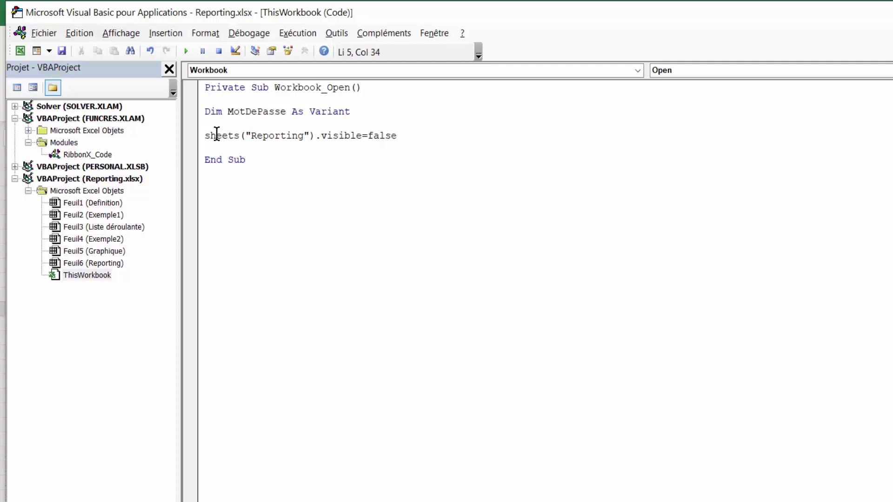
{"action": "key", "text": "Return"}
{"action": "key", "text": "Return"}
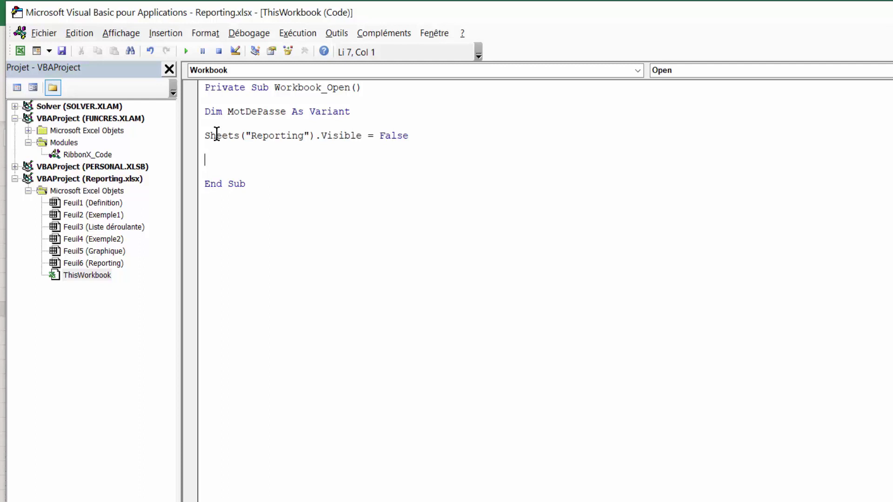
- Assign MotDePasse = InputBox("Mot de passe pour ouvrir l'onglet Reporting ", "Mettez votre identifiant")
{"action": "type", "text": "M"}
{"action": "type", "text": "otDeP"}
{"action": "key", "text": "BackSpace"}
{"action": "type", "text": "Passe"}
{"action": "type", "text": "=inp"}
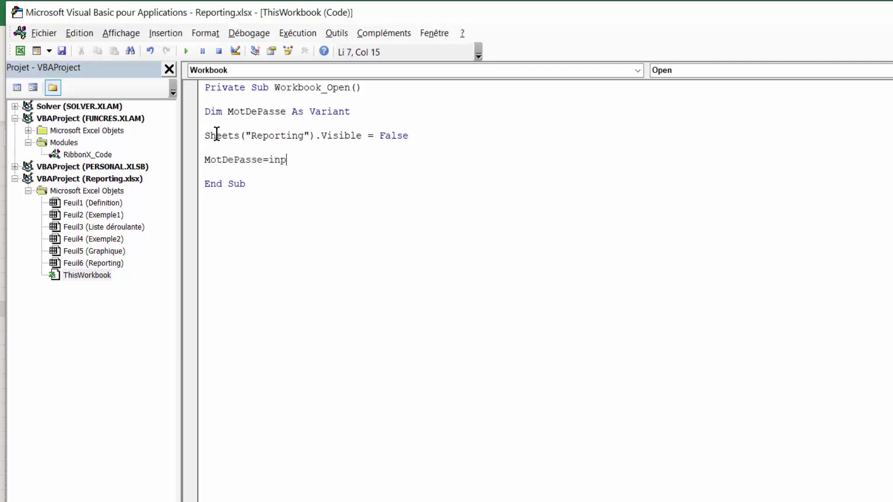
{"action": "type", "text": "utbox("}
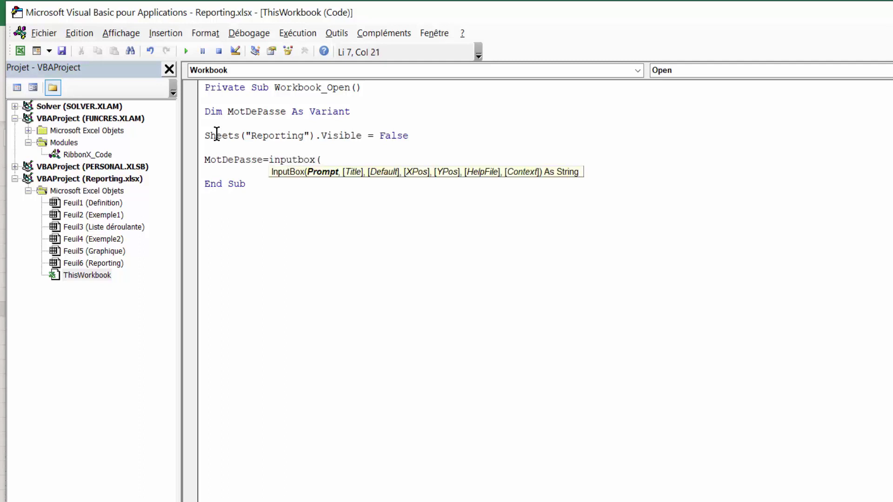
{"action": "type", "text": "\"M"}
{"action": "type", "text": "ot de p"}
{"action": "type", "text": "asse pour "}
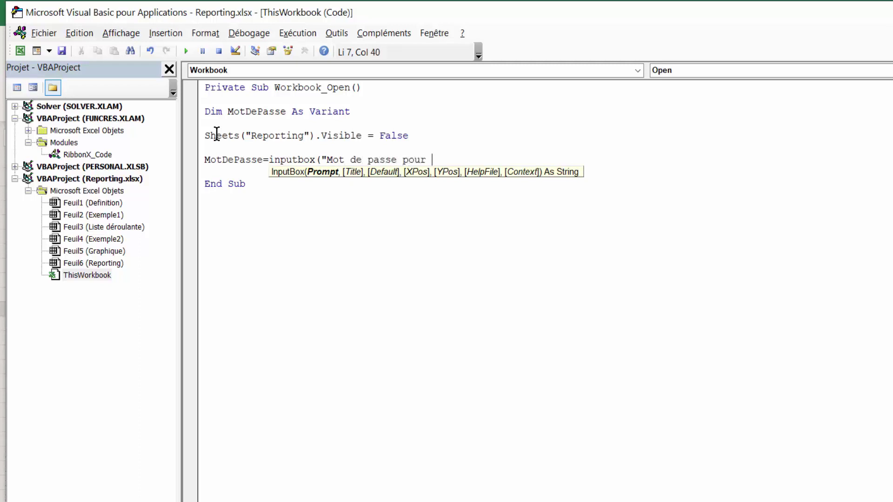
{"action": "type", "text": "ouvrir l'"}
{"action": "type", "text": "onglet "}
{"action": "type", "text": "Repro"}
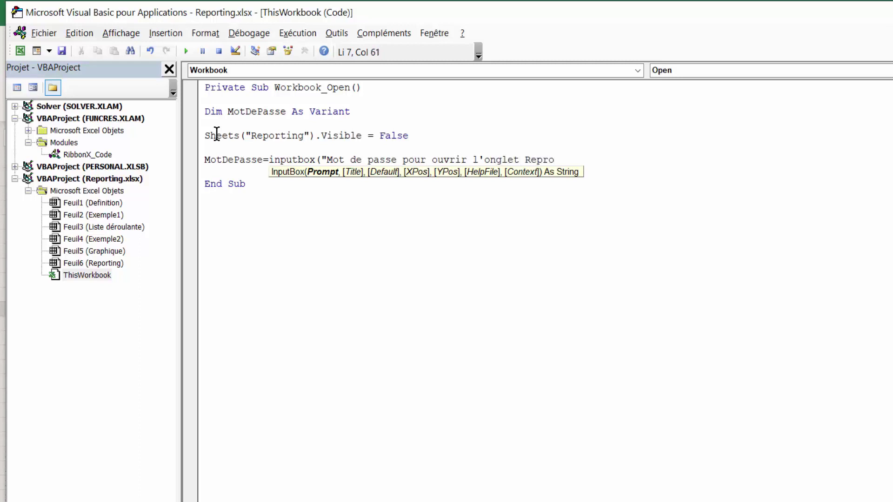
{"action": "key", "text": "BackSpace"}
{"action": "key", "text": "BackSpace"}
{"action": "type", "text": "orting\""}
{"action": "key", "text": "BackSpace"}
{"action": "type", "text": "\""}
{"action": "type", "text": ",\""}
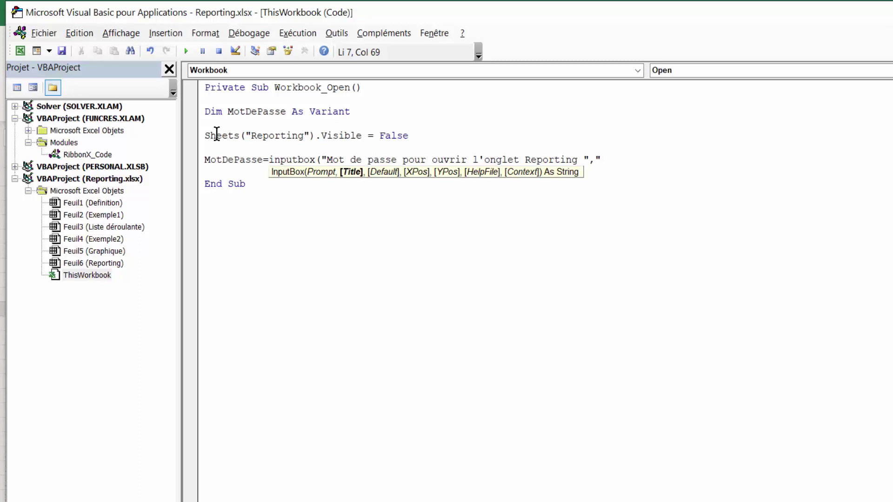
{"action": "type", "text": "Met"}
{"action": "type", "text": "tez votre i"}
{"action": "type", "text": "dend"}
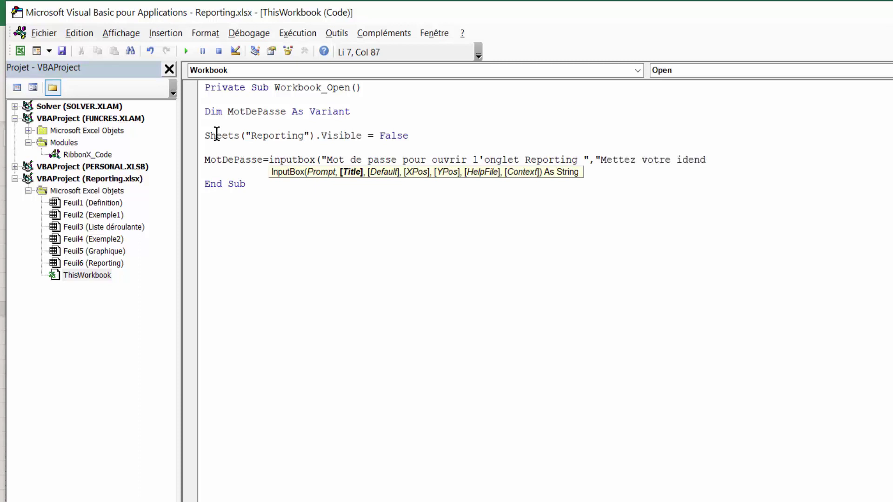
{"action": "key", "text": "BackSpace"}
{"action": "type", "text": "tifiant"}
{"action": "type", "text": "\""}
{"action": "type", "text": ")"}
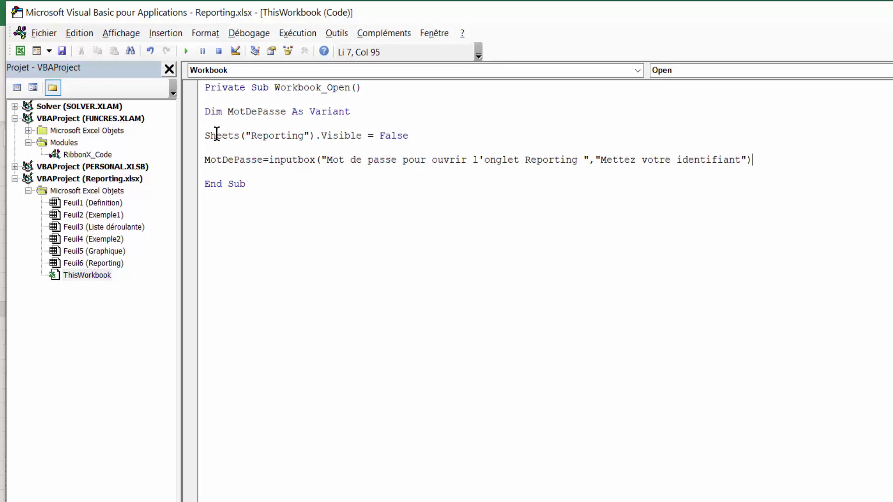
{"action": "key", "text": "Return"}
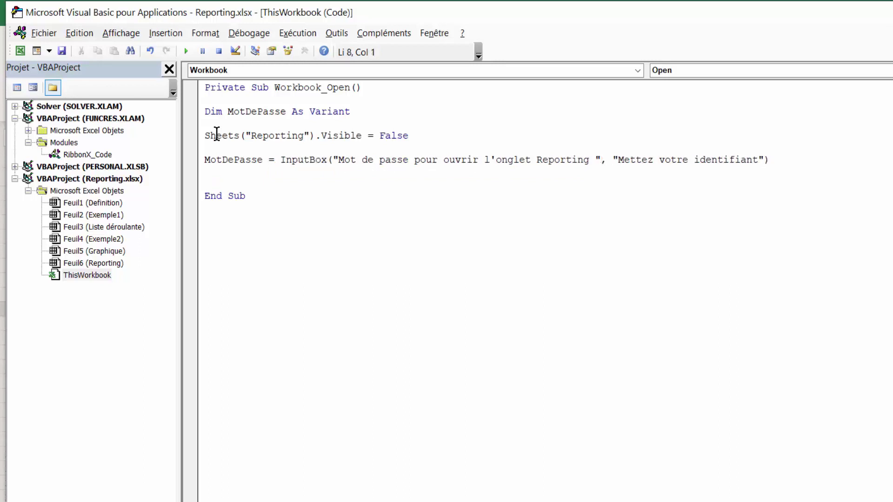
{"action": "key", "text": "Return"}
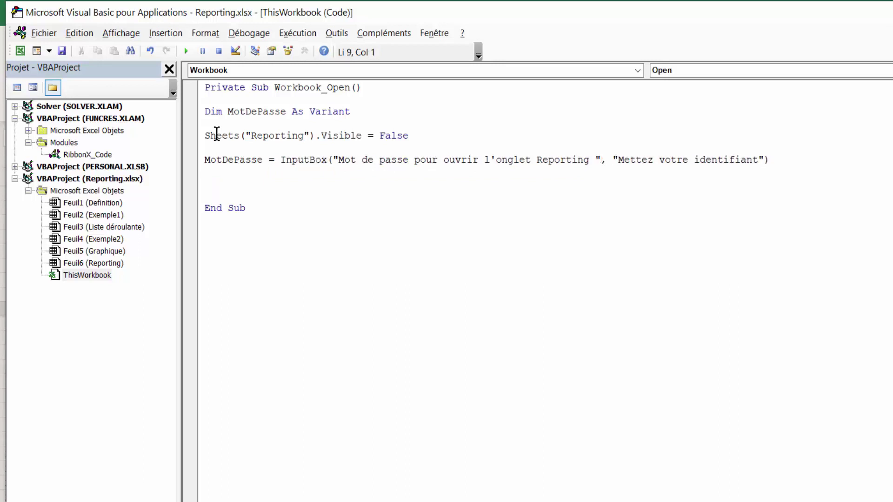
- Start an If block testing MotDePasse against the expected password
{"action": "type", "text": "If"}
{"action": "type", "text": " mot"}
{"action": "key", "text": "BackSpace"}
{"action": "key", "text": "BackSpace"}
{"action": "key", "text": "BackSpace"}
{"action": "type", "text": "Mot"}
{"action": "type", "text": "De"}
{"action": "type", "text": "Passe"}
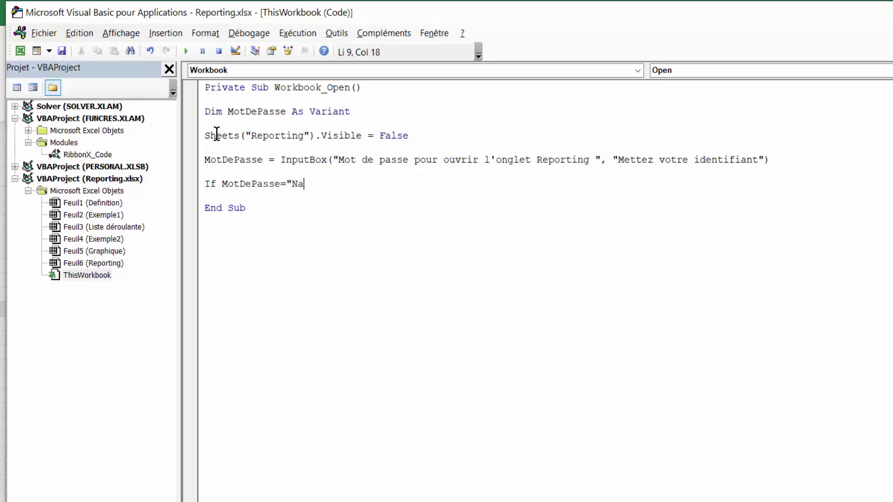
{"action": "type", "text": "then"}
{"action": "key", "text": "Return"}
{"action": "key", "text": "Tab"}
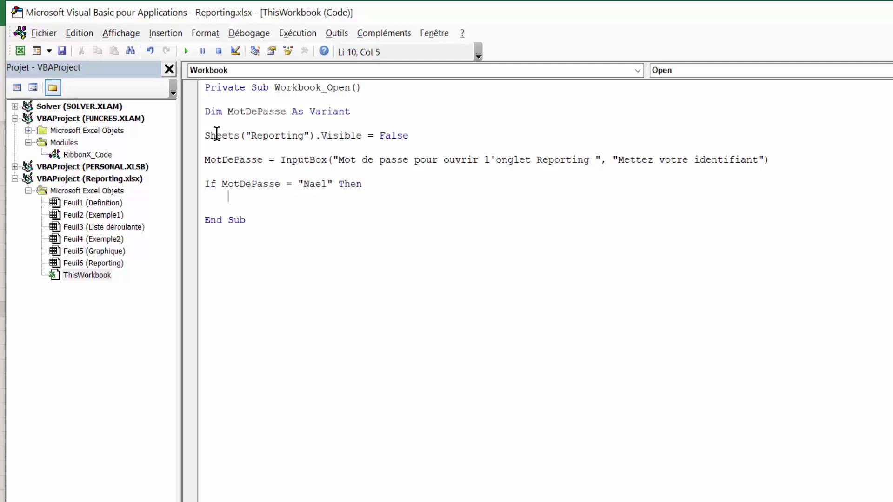
- Inside the If, set Sheets("Reporting").Visible = True and add Worksheets("Reporting").Select
{"action": "type", "text": "S"}
{"action": "type", "text": "heets"}
{"action": "type", "text": "(\"Re"}
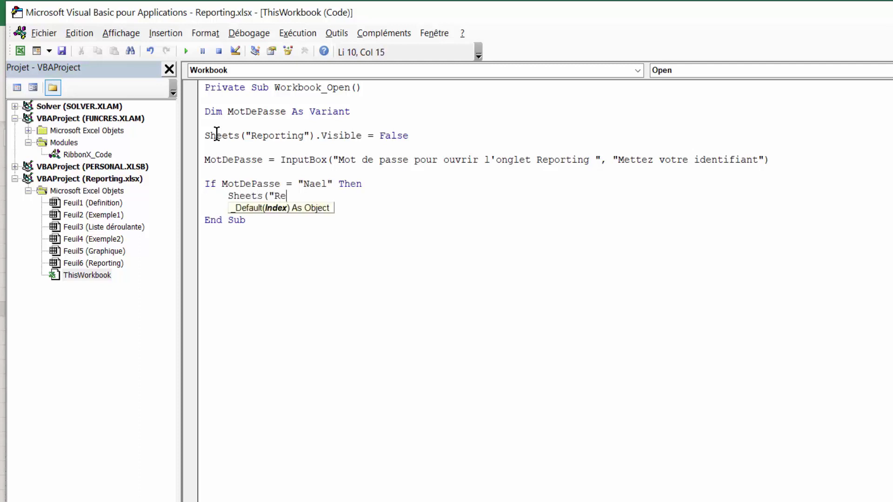
{"action": "type", "text": "protin"}
{"action": "key", "text": "BackSpace"}
{"action": "key", "text": "BackSpace"}
{"action": "key", "text": "BackSpace"}
{"action": "key", "text": "BackSpace"}
{"action": "type", "text": "orting\""}
{"action": "type", "text": ").vi"}
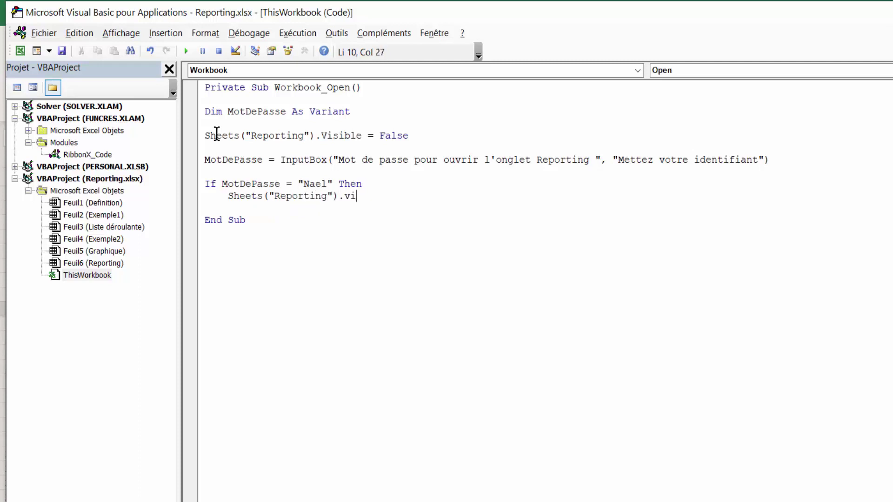
{"action": "type", "text": "sible="}
{"action": "type", "text": "True"}
{"action": "key", "text": "Return"}
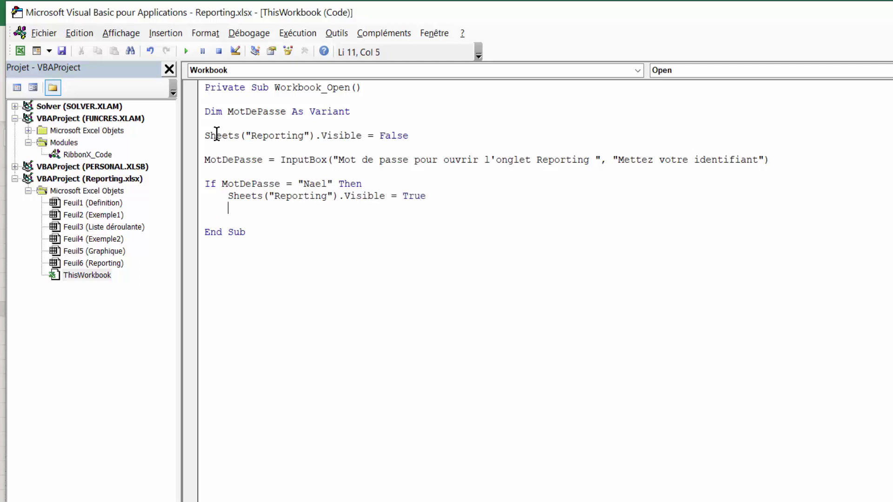
{"action": "type", "text": "wor"}
{"action": "type", "text": "k"}
{"action": "key", "text": "BackSpace"}
{"action": "type", "text": "shee"}
{"action": "type", "text": "ts"}
{"action": "type", "text": "("}
{"action": "type", "text": "\"Repor"}
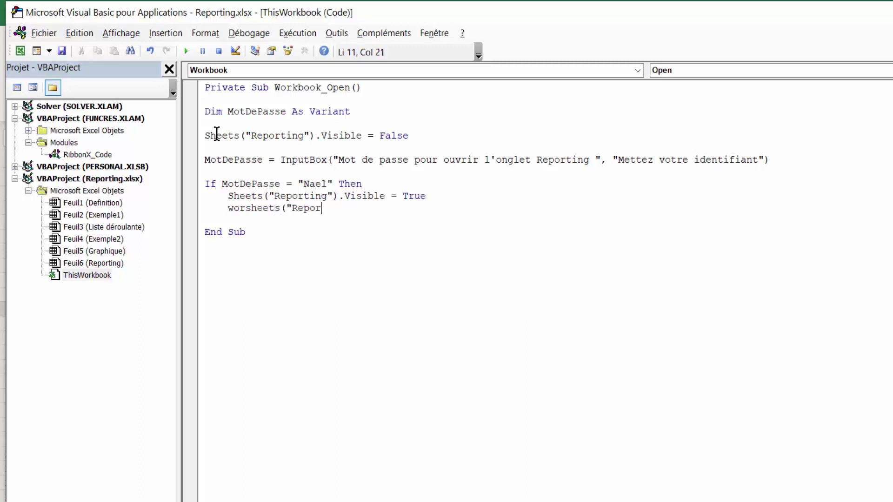
{"action": "type", "text": "ting\")"}
{"action": "type", "text": ".select"}
{"action": "key", "text": "Return"}
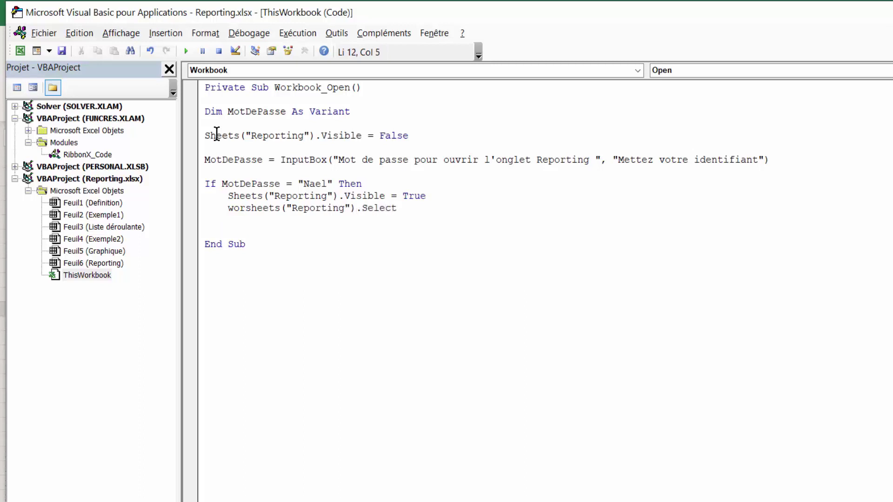
- Add Range("A1").Select and close the block with an unindented End If
{"action": "type", "text": "range("}
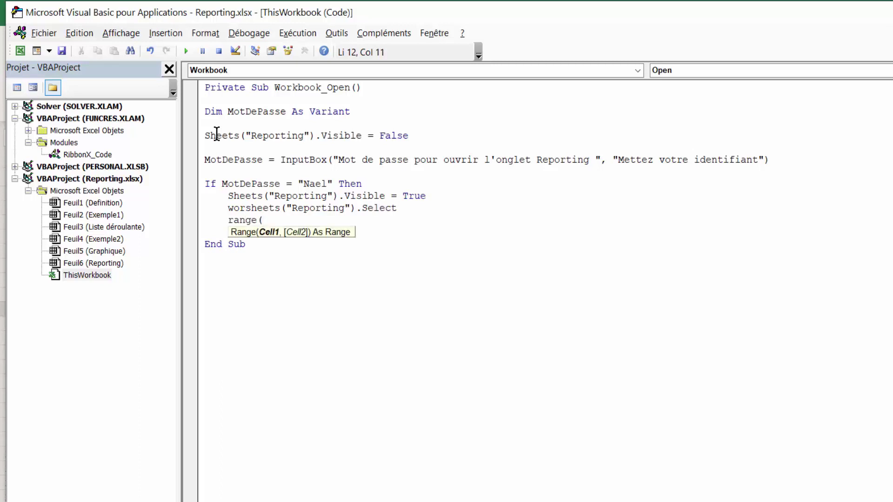
{"action": "type", "text": "\"A"}
{"action": "type", "text": "1\""}
{"action": "type", "text": ")"}
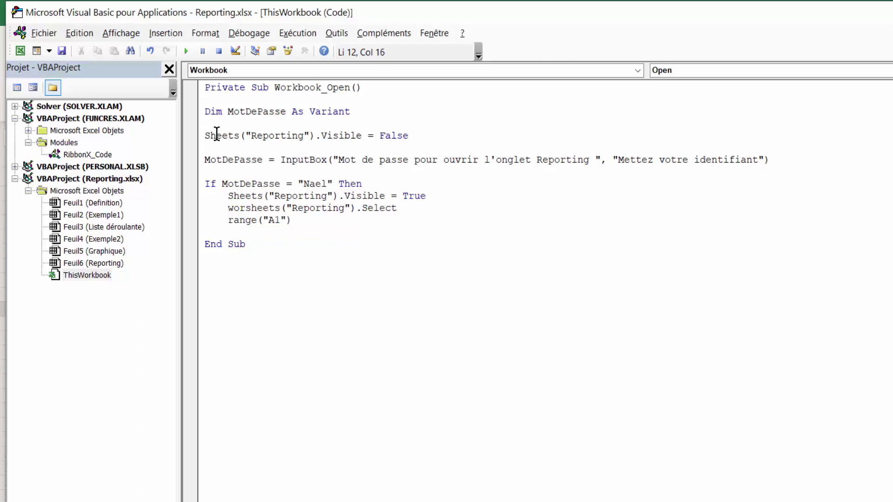
{"action": "type", "text": ".sele"}
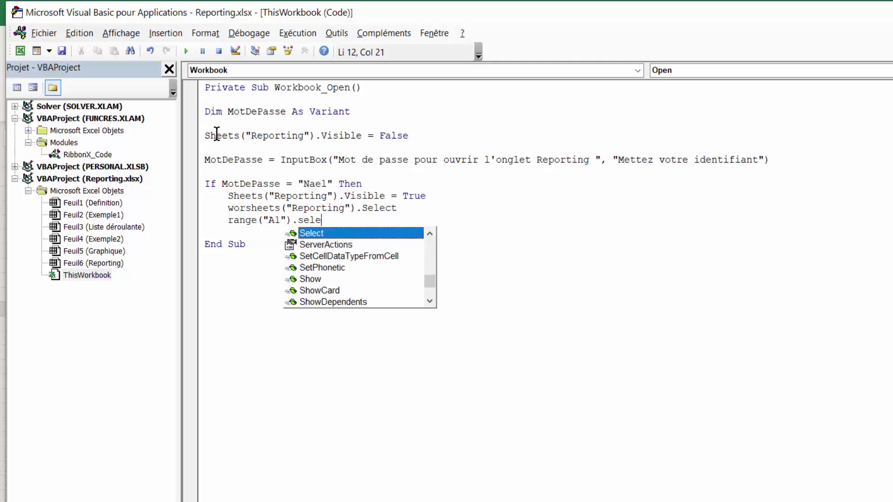
{"action": "type", "text": "ct"}
{"action": "key", "text": "Return"}
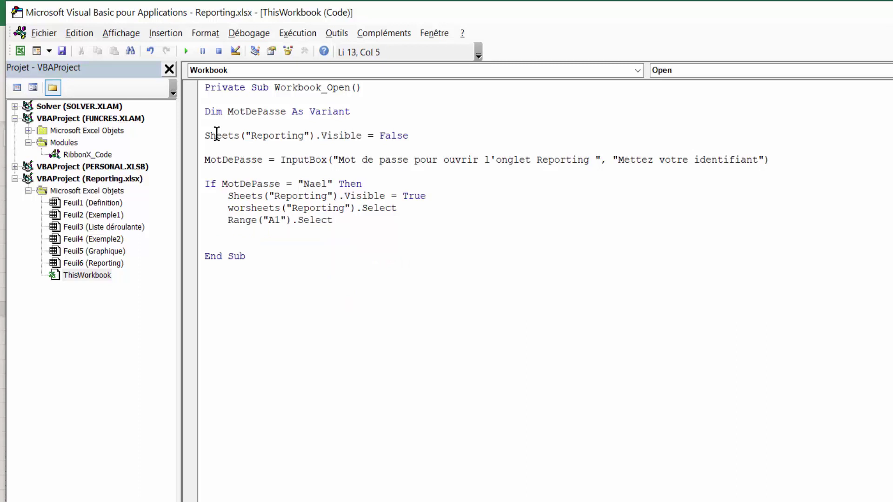
{"action": "key", "text": "Return"}
{"action": "key", "text": "BackSpace"}
{"action": "type", "text": "End "}
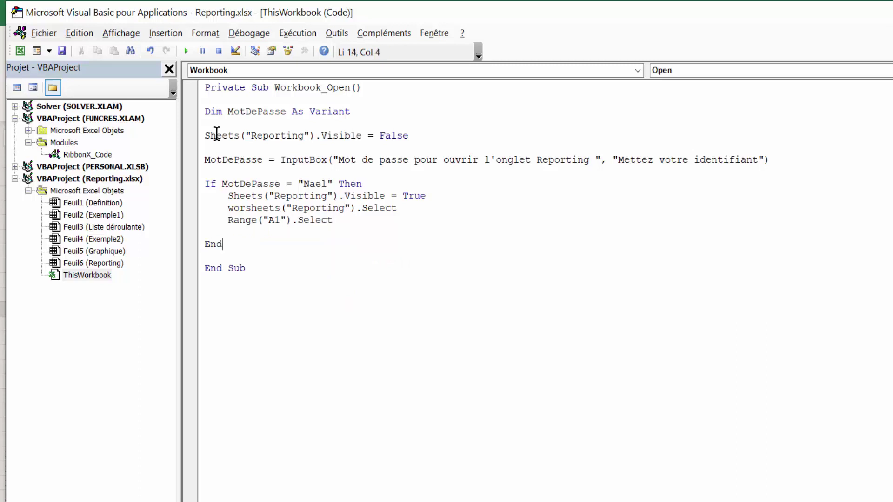
{"action": "type", "text": "If"}
{"action": "key", "text": "Return"}
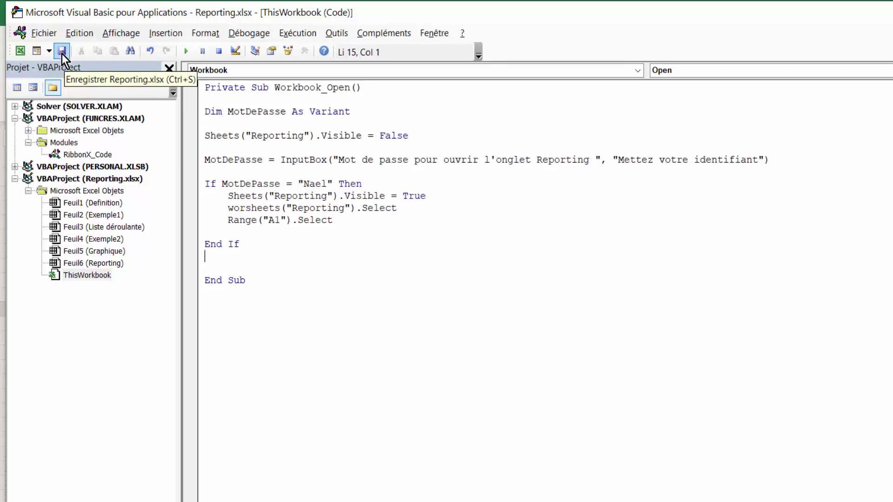
- Save to Bureau as Reporting.xlsm, type Classeur Excel (prenant en charge les macros)
{"action": "left_click", "coordinate": [62, 51]}
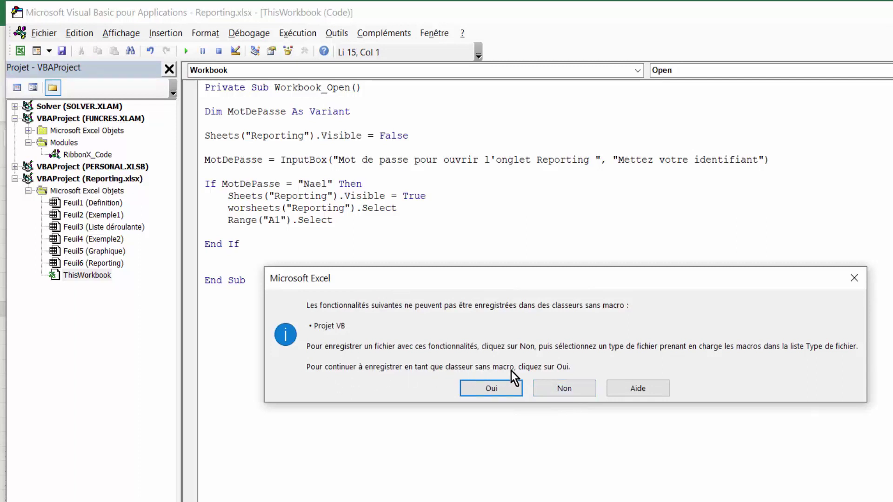
{"action": "left_click", "coordinate": [565, 390]}
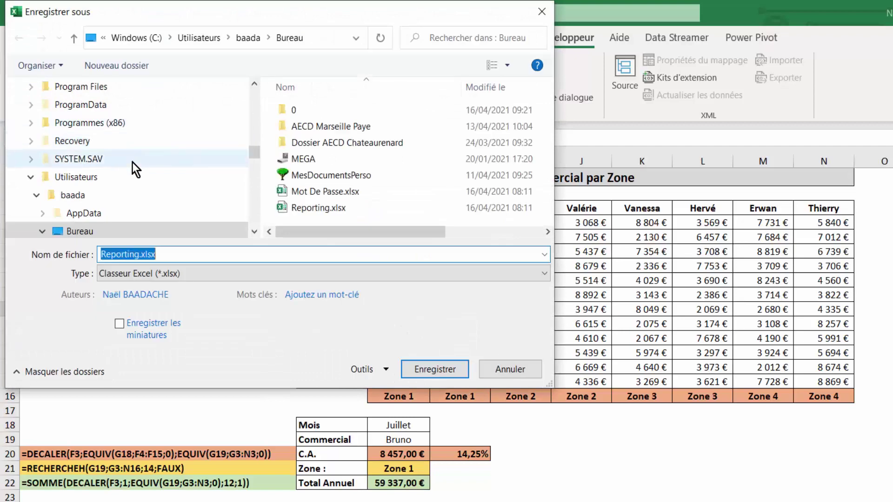
{"action": "left_click", "coordinate": [187, 275]}
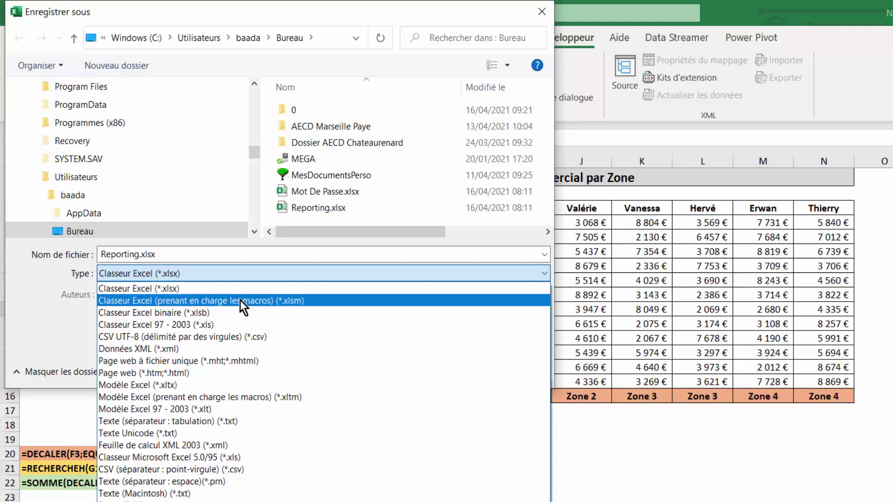
{"action": "left_click", "coordinate": [240, 301]}
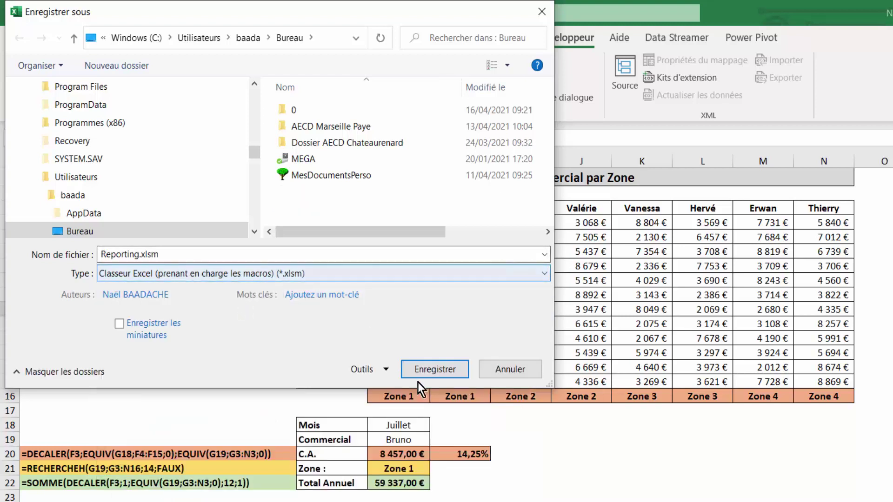
{"action": "scroll", "coordinate": [253, 148], "scroll_direction": "up", "scroll_amount": 7}
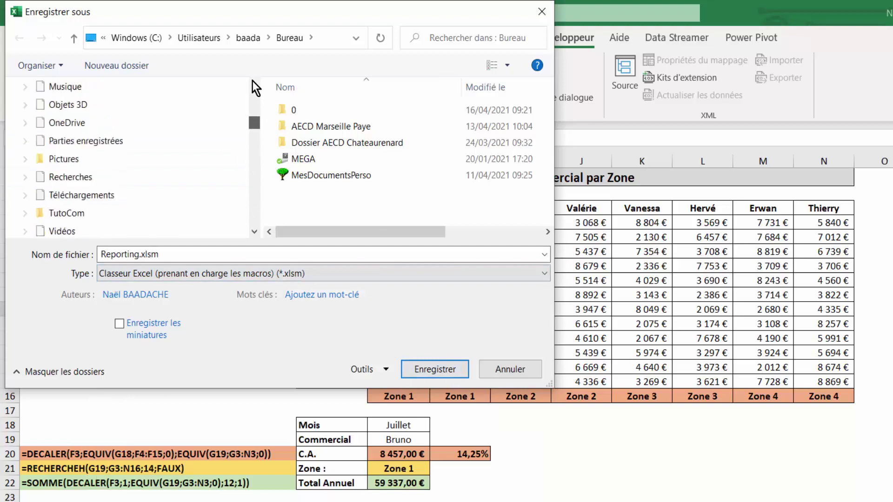
{"action": "scroll", "coordinate": [252, 81], "scroll_direction": "up", "scroll_amount": 5}
{"action": "left_click", "coordinate": [104, 110]}
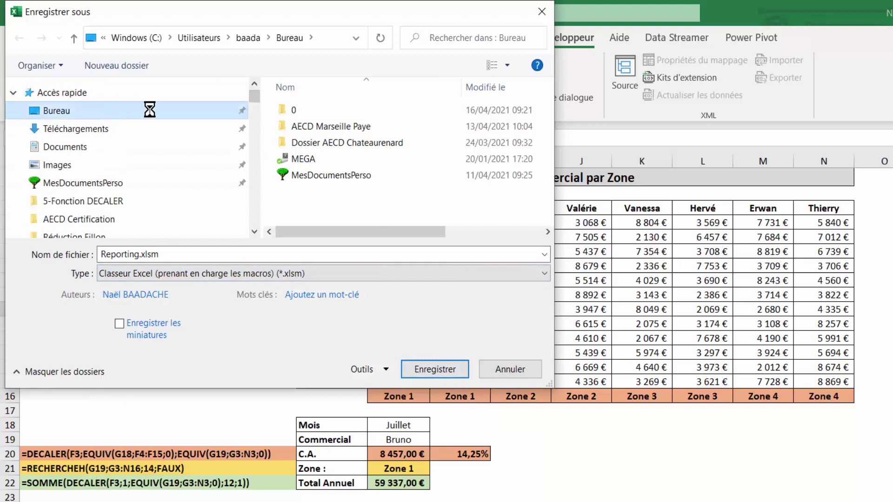
{"action": "left_click", "coordinate": [433, 368]}
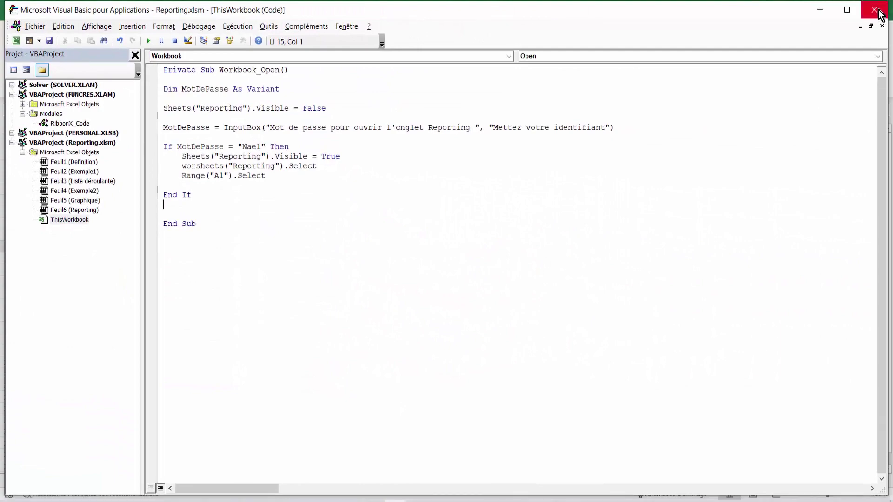
- Close the VBA editor and Excel, saving changes, then select Reporting.xlsm and Reporting.xlsx on the desktop
{"action": "left_click", "coordinate": [875, 10]}
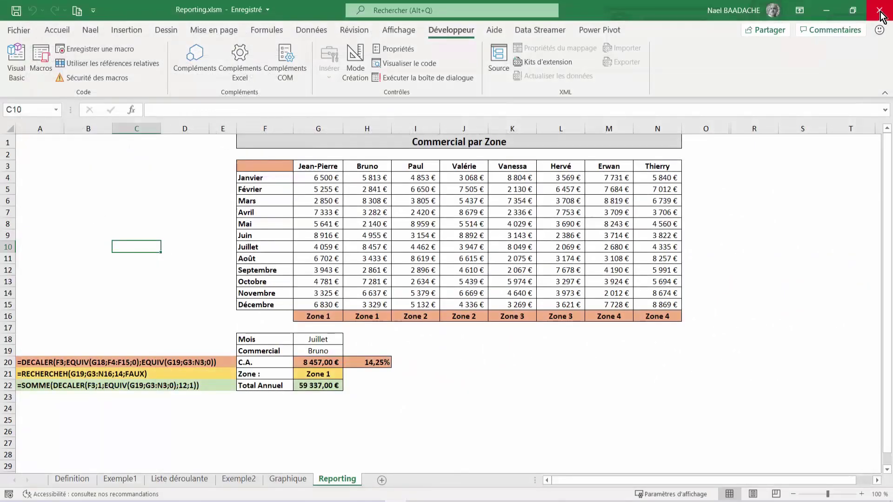
{"action": "left_click", "coordinate": [879, 11]}
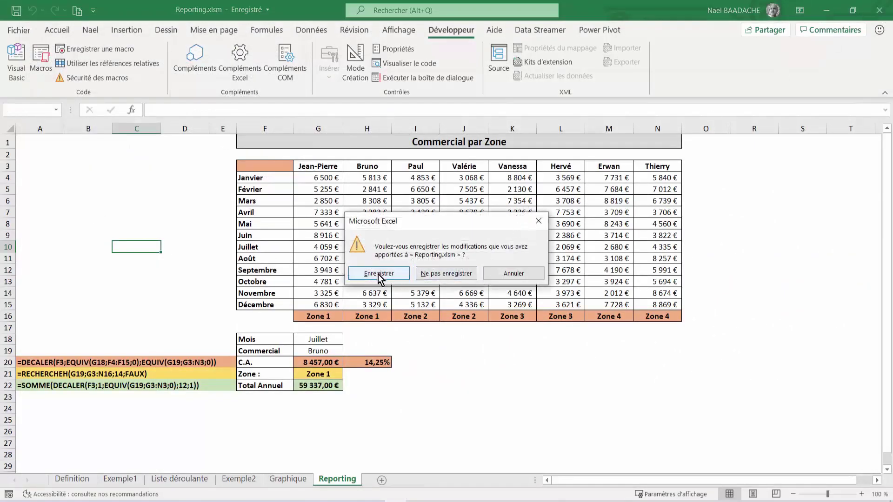
{"action": "left_click", "coordinate": [379, 278]}
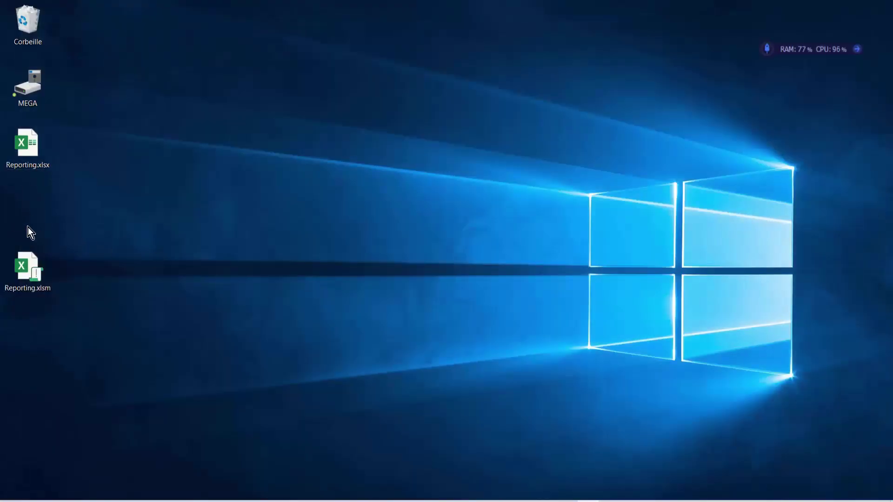
{"action": "left_click", "coordinate": [30, 266]}
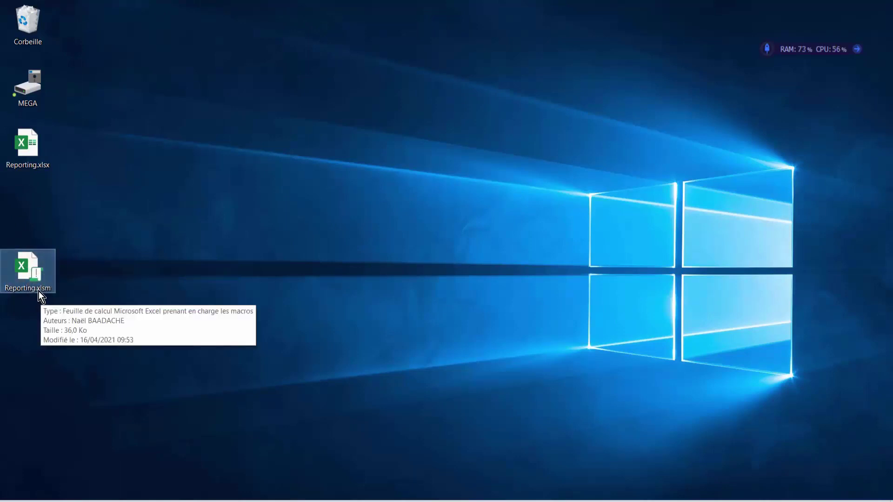
{"action": "mouse_move", "coordinate": [27, 270]}
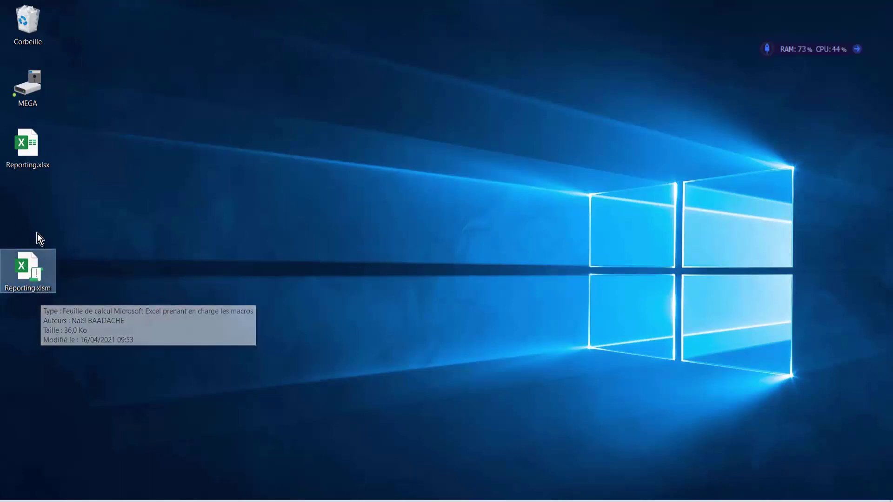
{"action": "left_click", "coordinate": [26, 149]}
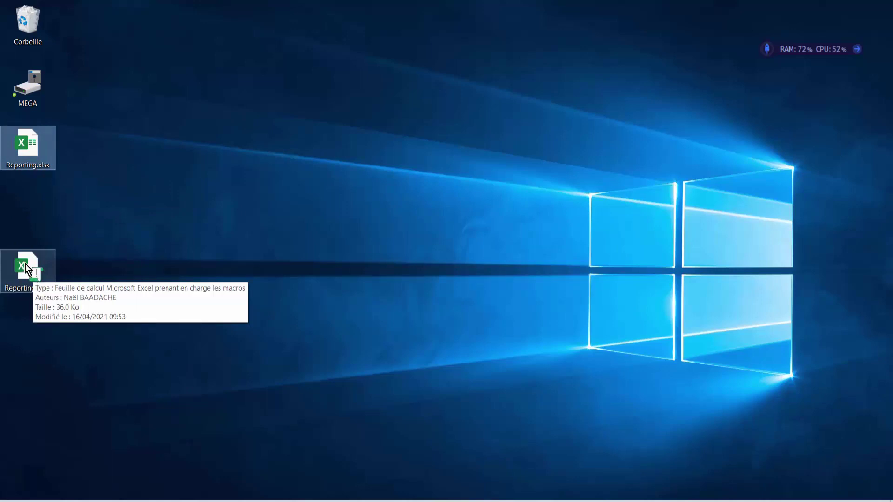
- Open Reporting.xlsm from the desktop so its Workbook_Open macro runs and hits the compile error
{"action": "double_click", "coordinate": [25, 263]}
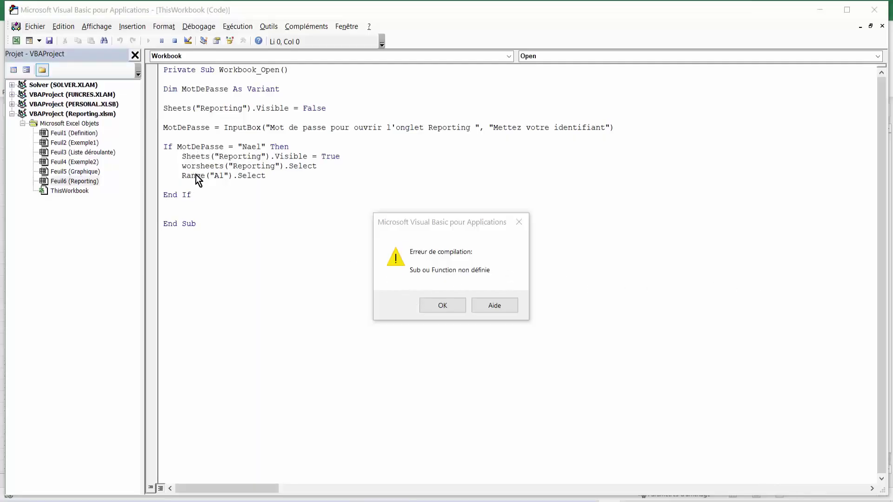
- Correct 'worsheets' to 'worksheets' in Workbook_Open, then close the editor and stop debugging
{"action": "left_click", "coordinate": [447, 306]}
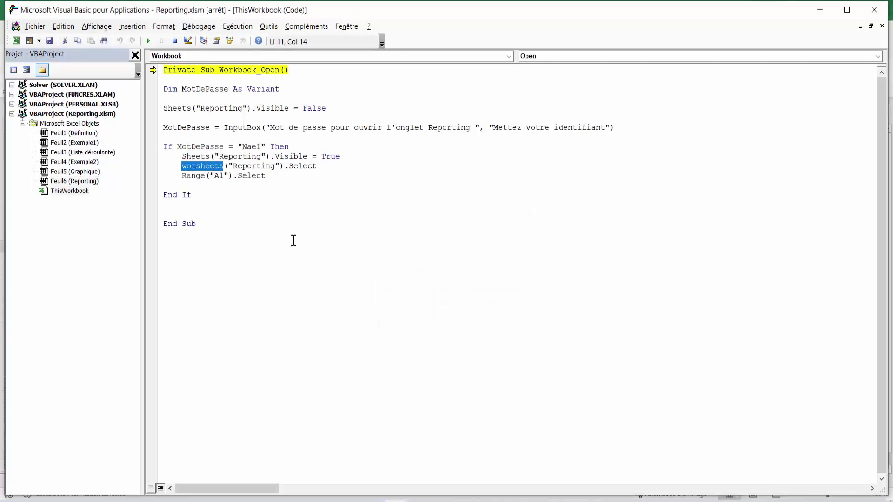
{"action": "left_click", "coordinate": [200, 169]}
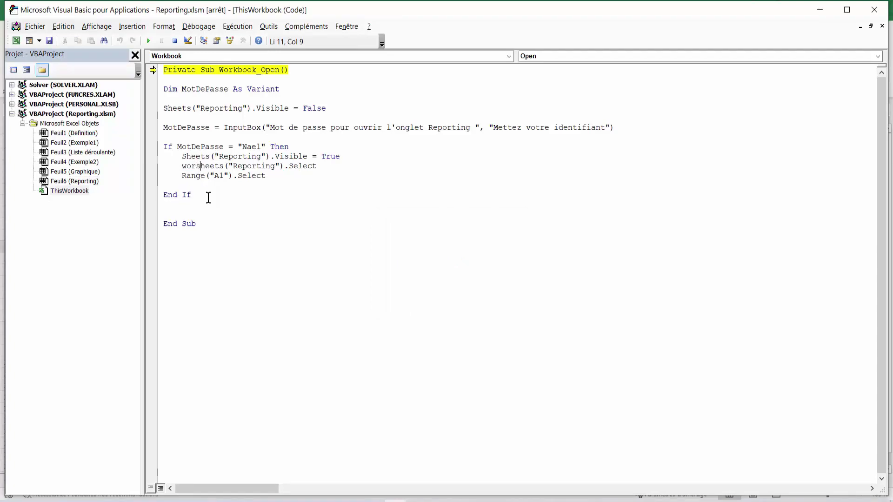
{"action": "type", "text": "k"}
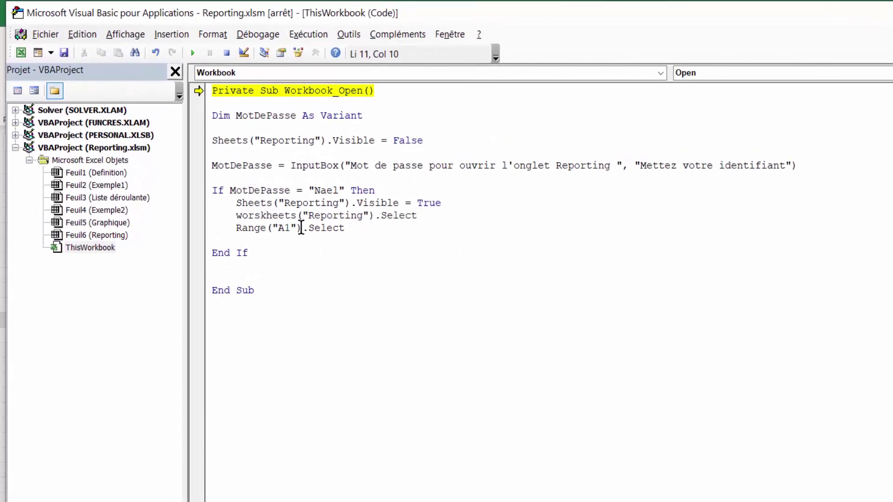
{"action": "key", "text": "BackSpace"}
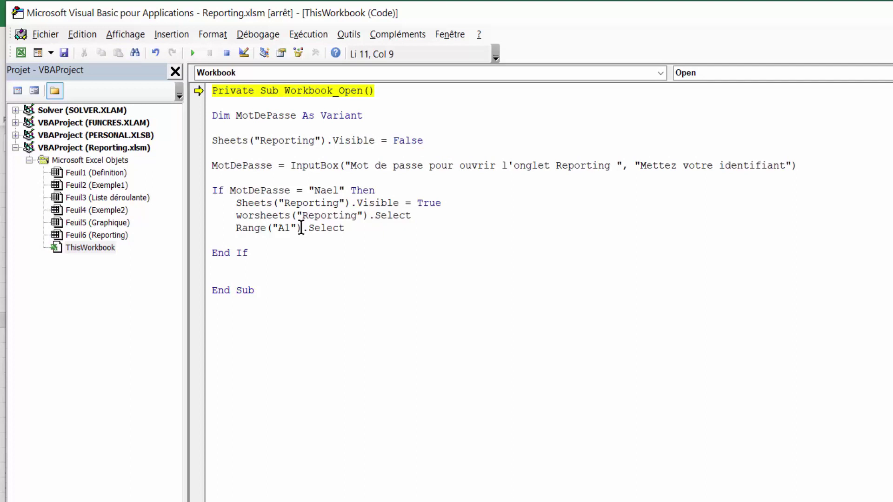
{"action": "left_click", "coordinate": [257, 217]}
{"action": "type", "text": "k"}
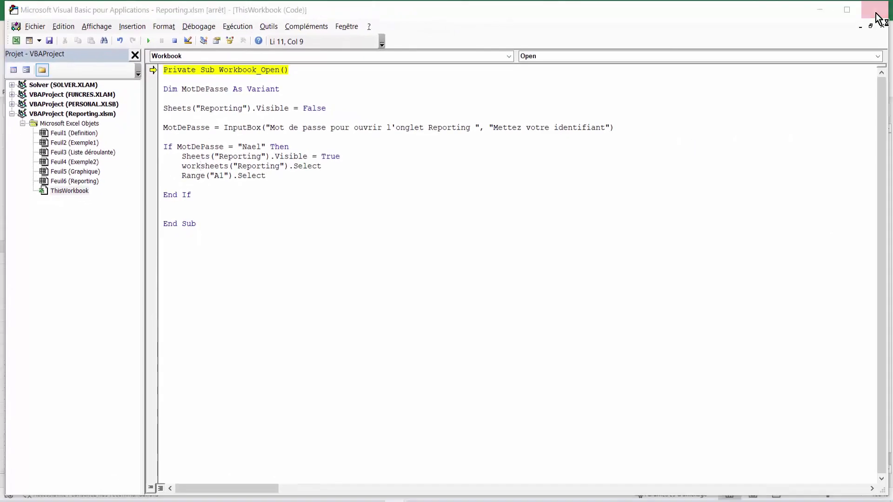
{"action": "left_click", "coordinate": [877, 14]}
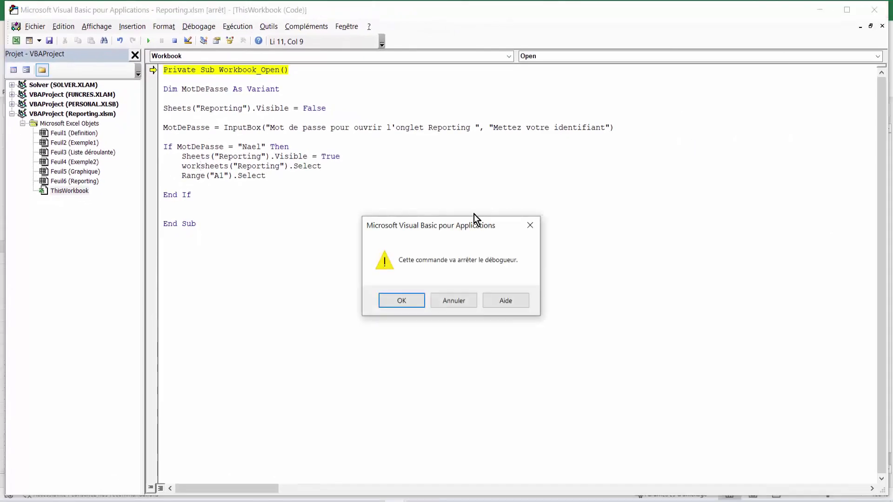
{"action": "left_click", "coordinate": [401, 303]}
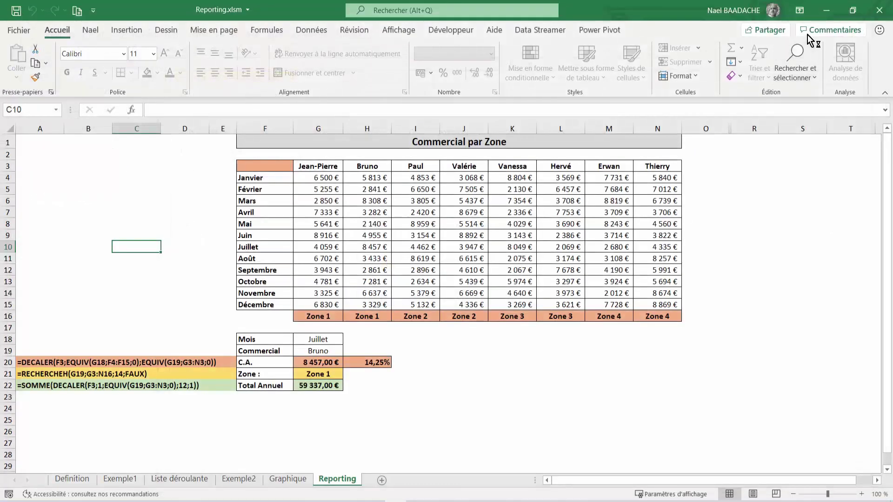
- Save and close Reporting.xlsm, reopen it and answer the password prompt to reveal the Reporting sheet
{"action": "left_click", "coordinate": [884, 14]}
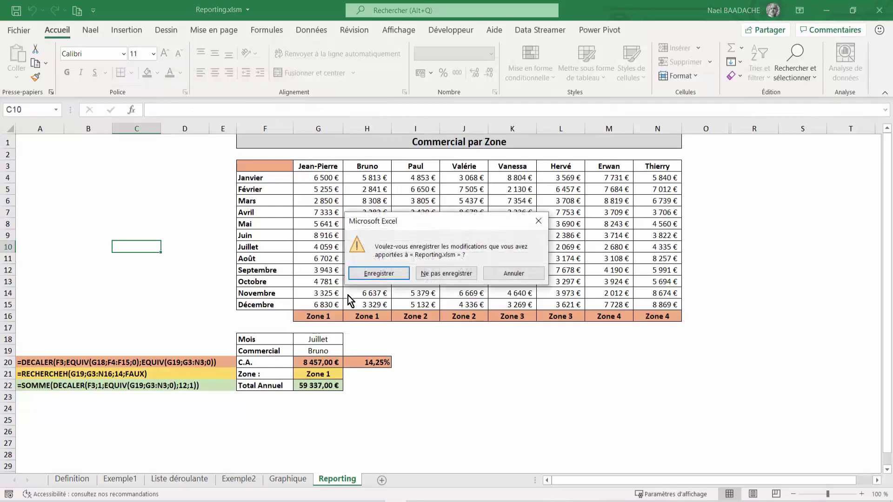
{"action": "left_click", "coordinate": [380, 274]}
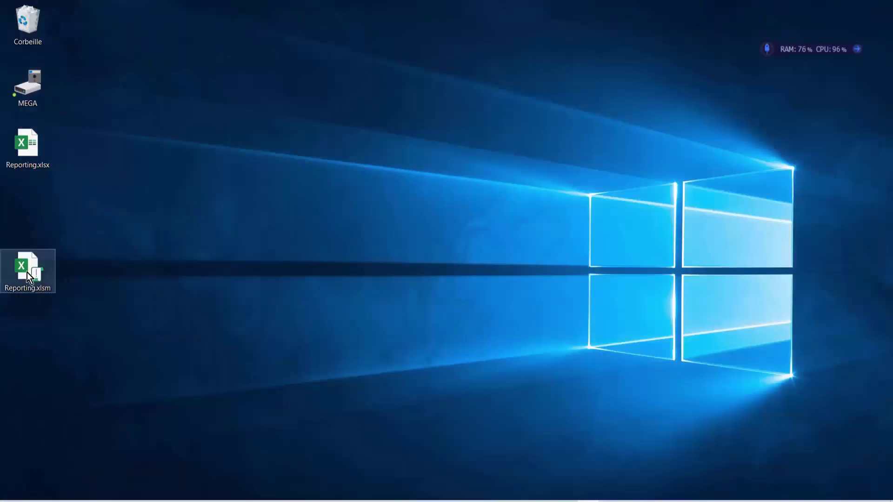
{"action": "double_click", "coordinate": [27, 273]}
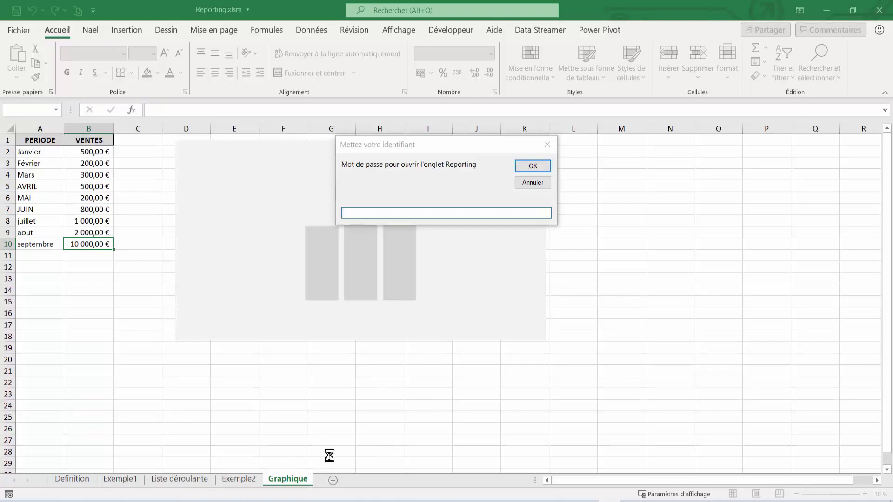
{"action": "left_click_drag", "start_coordinate": [397, 143], "coordinate": [330, 144]}
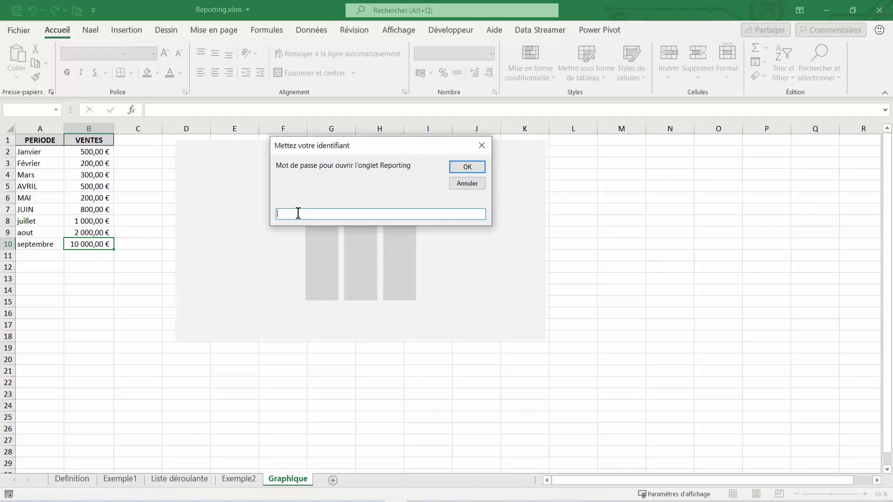
{"action": "left_click", "coordinate": [468, 166]}
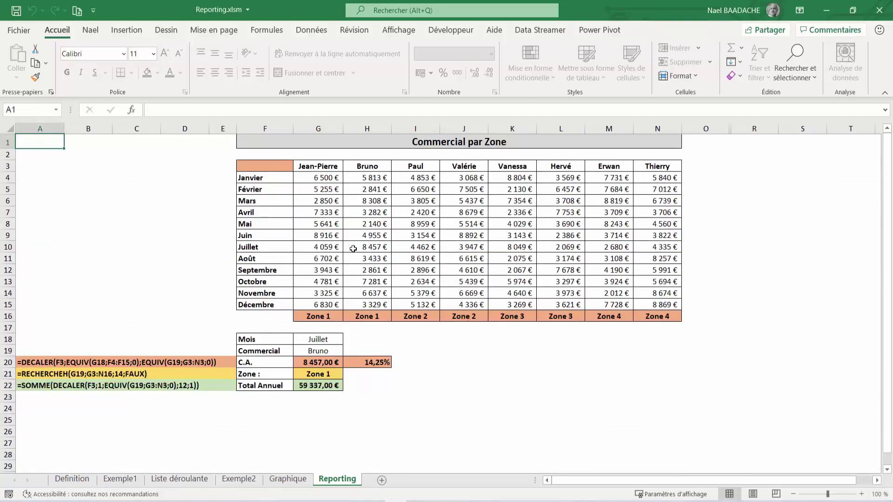
- Open ThisWorkbook in the Visual Basic editor and highlight the expected password in Workbook_Open
{"action": "left_click", "coordinate": [433, 361]}
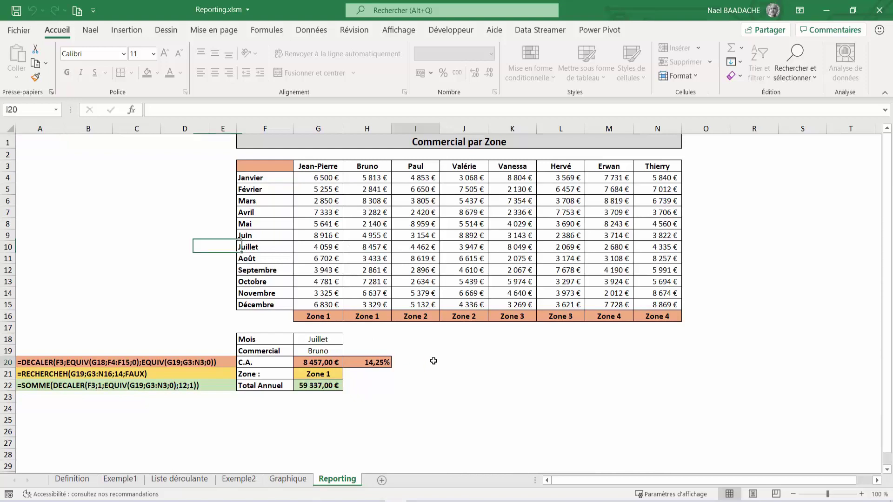
{"action": "left_click", "coordinate": [461, 31]}
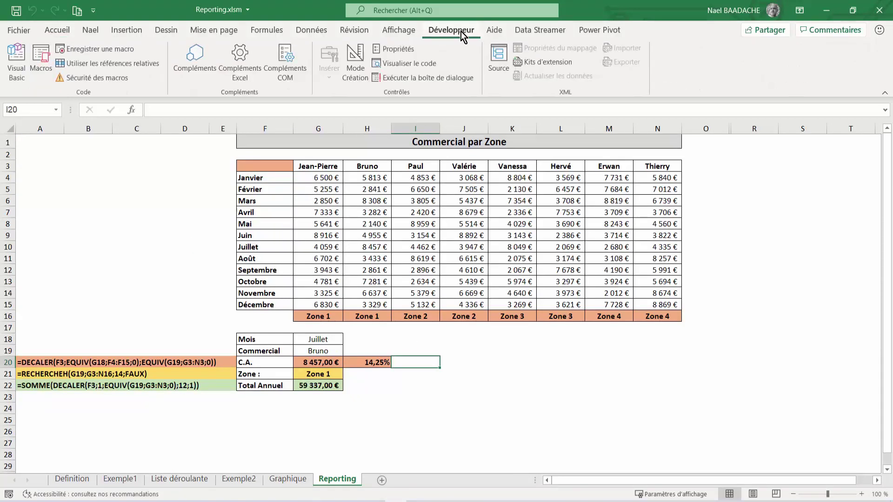
{"action": "left_click", "coordinate": [16, 60]}
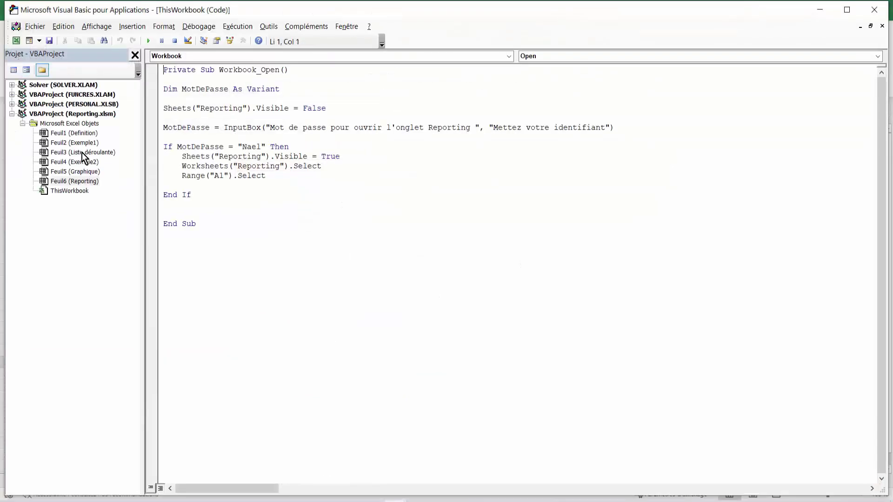
{"action": "left_click", "coordinate": [82, 191]}
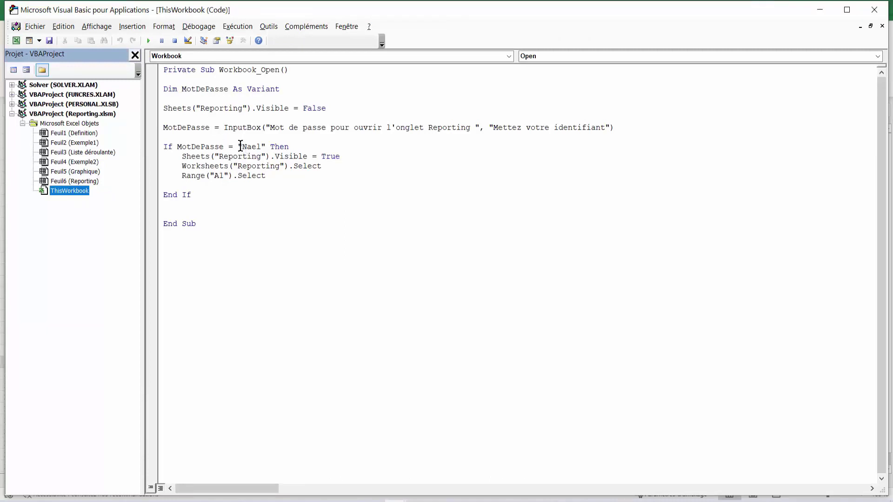
{"action": "left_click_drag", "start_coordinate": [240, 147], "coordinate": [263, 145]}
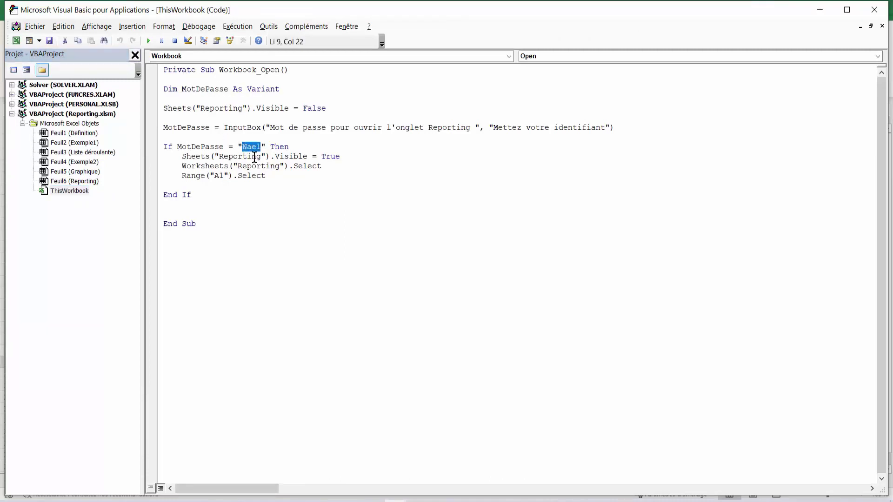
{"action": "left_click", "coordinate": [259, 185]}
- Lock the VBA project for viewing with a confirmed password in VBAProject properties, then close the editor
{"action": "left_click", "coordinate": [272, 26]}
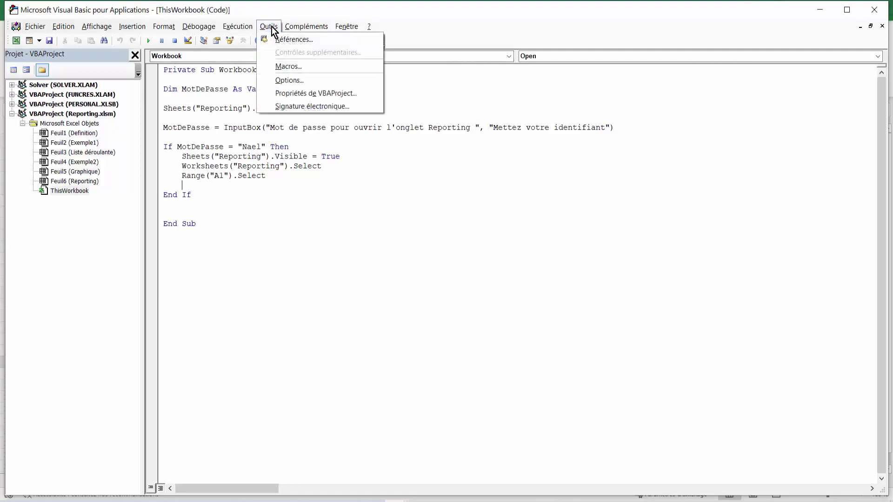
{"action": "left_click", "coordinate": [286, 94]}
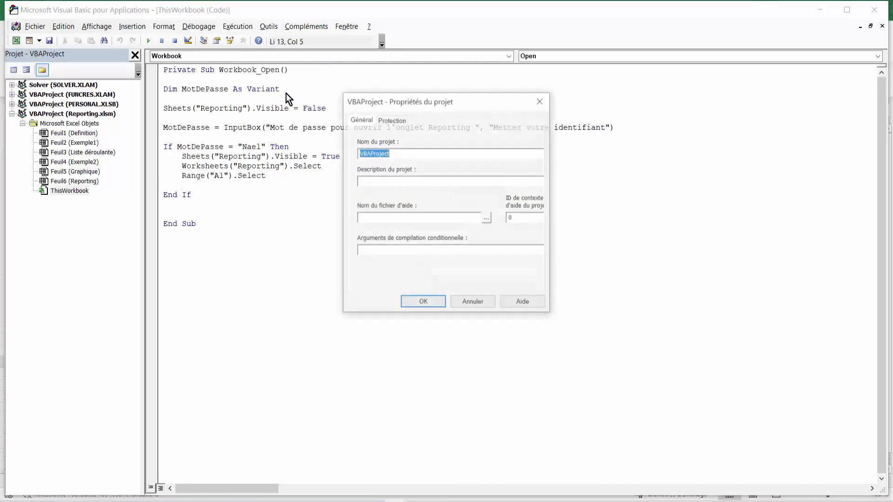
{"action": "left_click", "coordinate": [394, 121]}
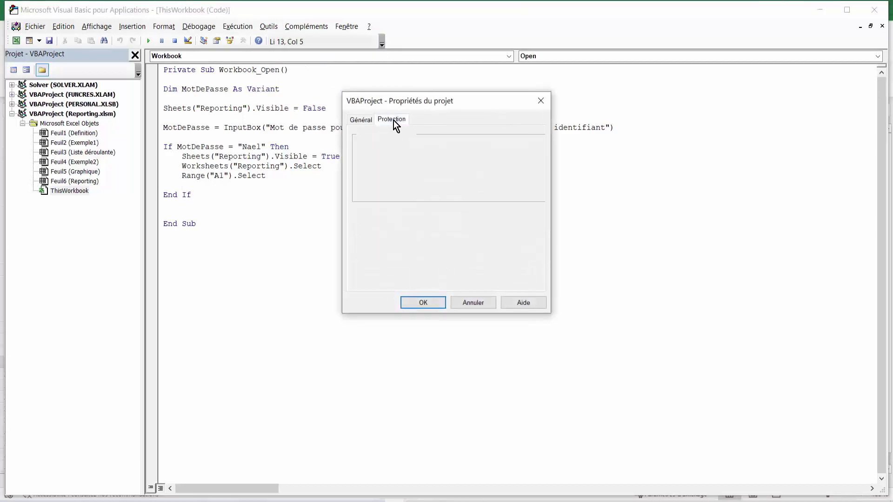
{"action": "left_click", "coordinate": [367, 159]}
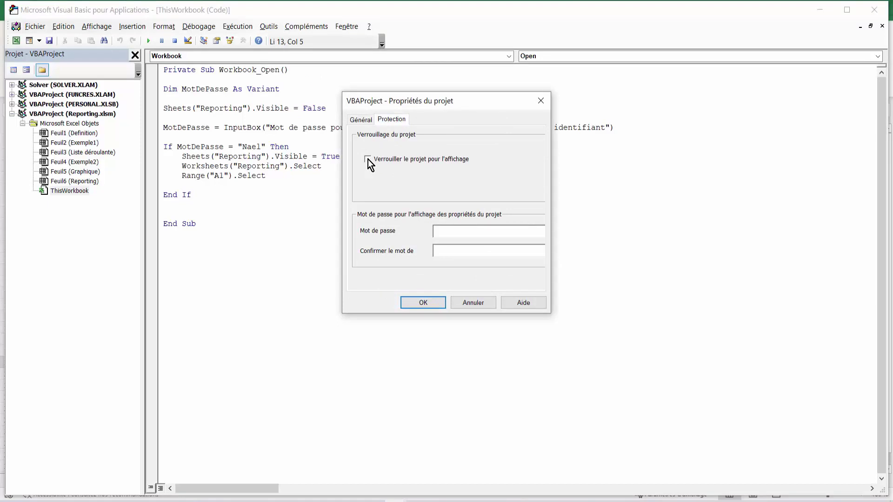
{"action": "left_click", "coordinate": [445, 231]}
{"action": "left_click", "coordinate": [413, 303]}
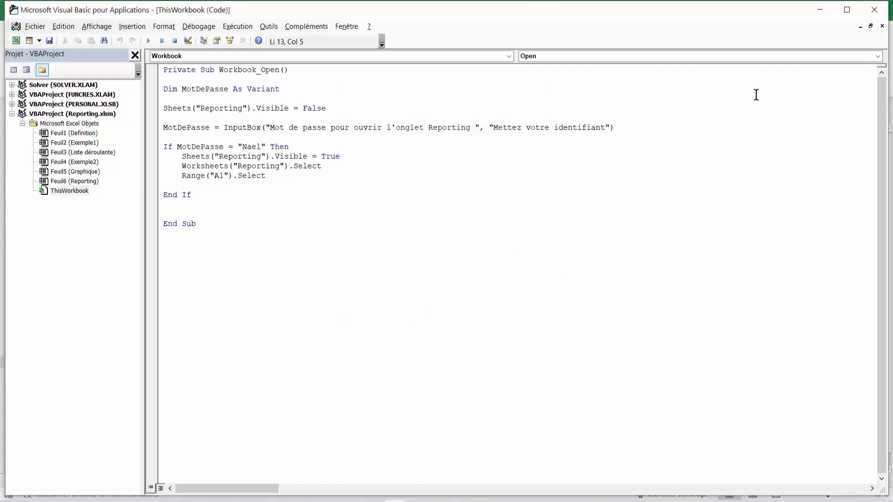
{"action": "left_click", "coordinate": [878, 11]}
- Save and close the protected workbook, reopen it and enter the prompt password to show the Reporting sheet
{"action": "left_click", "coordinate": [879, 10]}
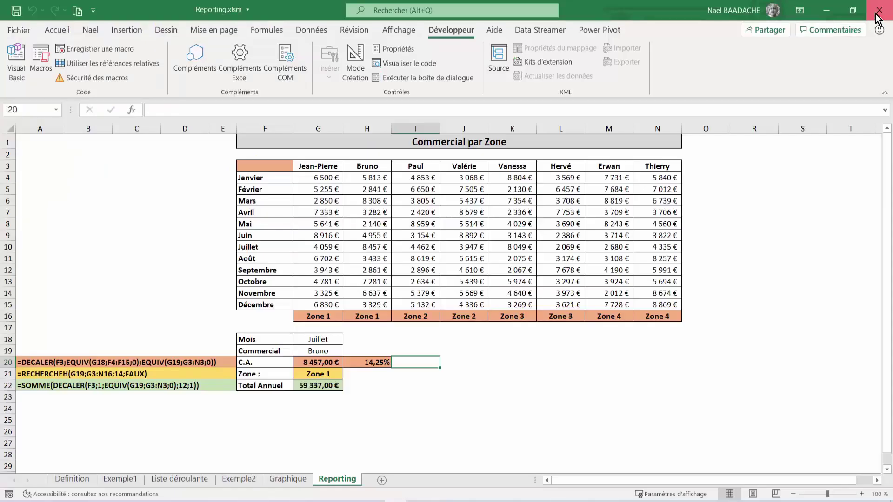
{"action": "left_click", "coordinate": [389, 274]}
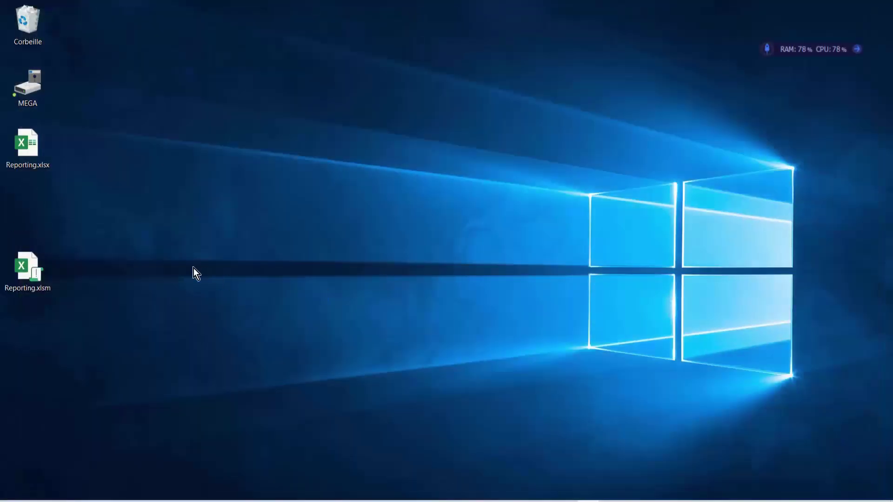
{"action": "double_click", "coordinate": [29, 274]}
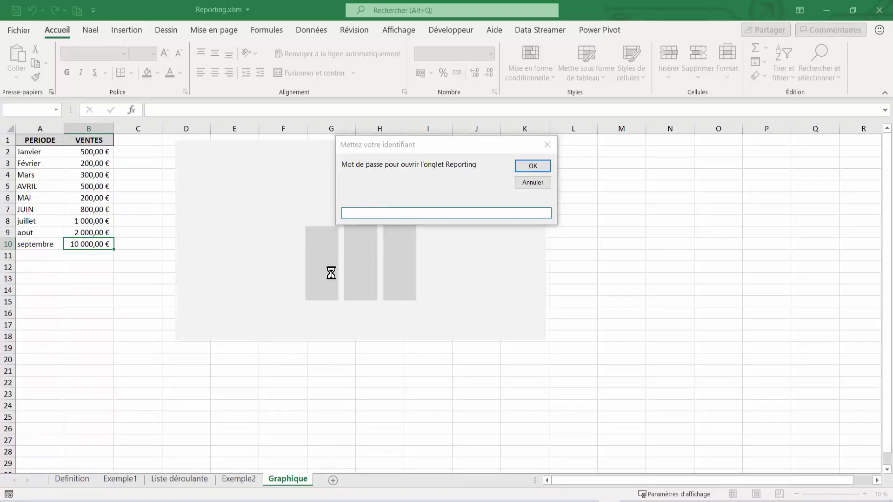
{"action": "left_click", "coordinate": [369, 212]}
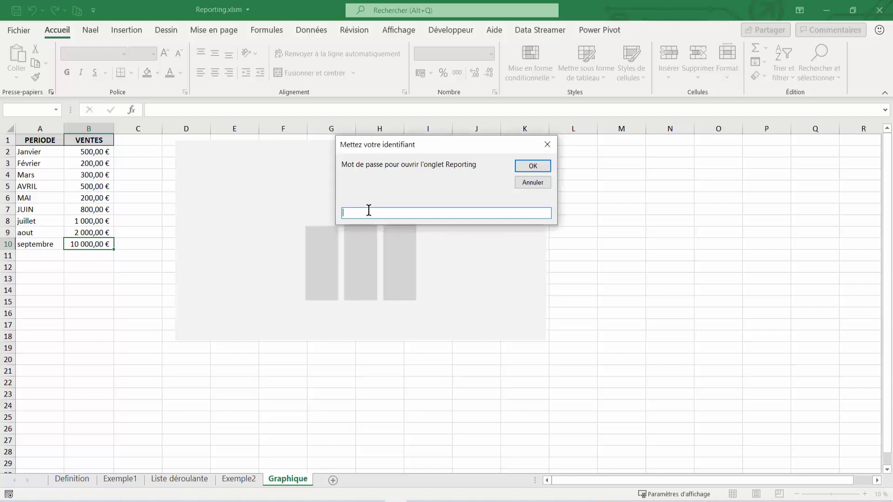
{"action": "left_click", "coordinate": [530, 169]}
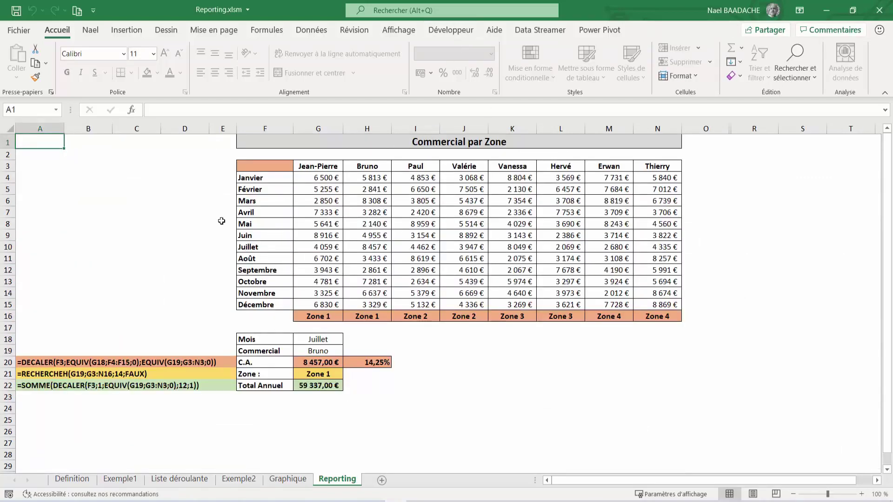
{"action": "left_click", "coordinate": [462, 33]}
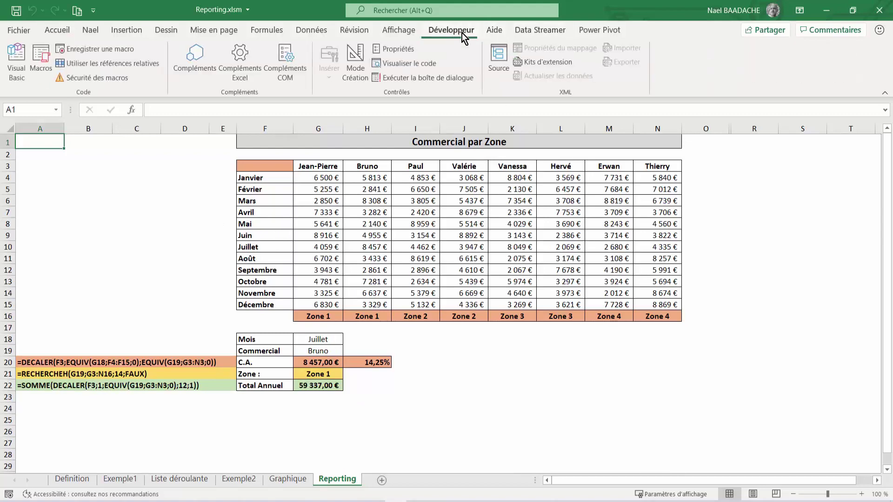
- Unlock the Reporting.xlsm VBA project in the Visual Basic editor by entering its password
{"action": "left_click", "coordinate": [17, 53]}
{"action": "left_click", "coordinate": [65, 144]}
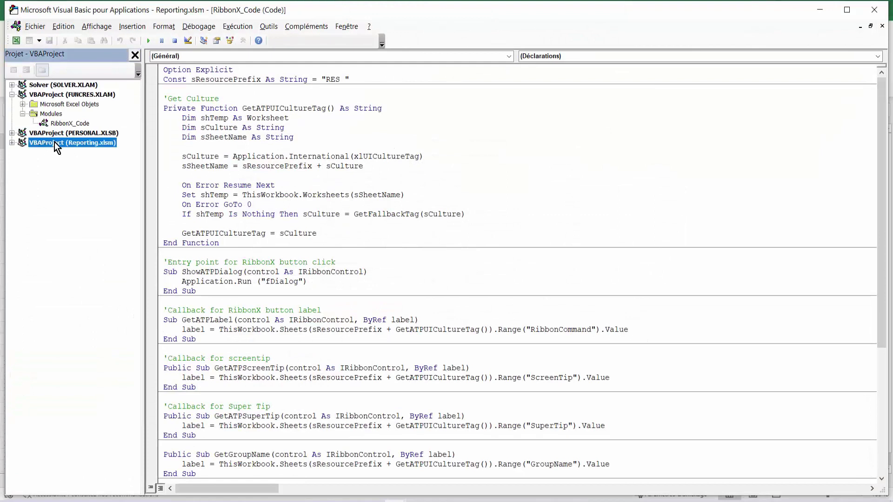
{"action": "double_click", "coordinate": [86, 144]}
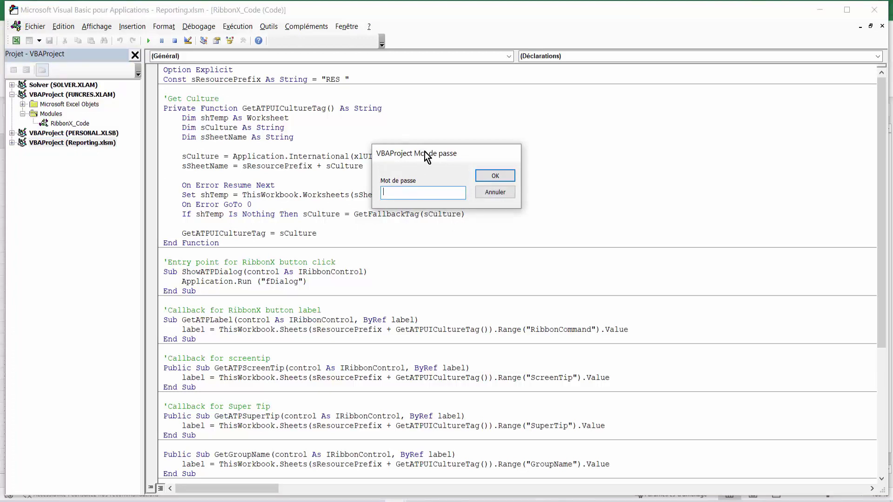
{"action": "mouse_move", "coordinate": [425, 150]}
{"action": "left_mouse_down"}
{"action": "mouse_move", "coordinate": [325, 96]}
{"action": "mouse_move", "coordinate": [418, 145]}
{"action": "mouse_move", "coordinate": [398, 123]}
{"action": "left_mouse_up"}
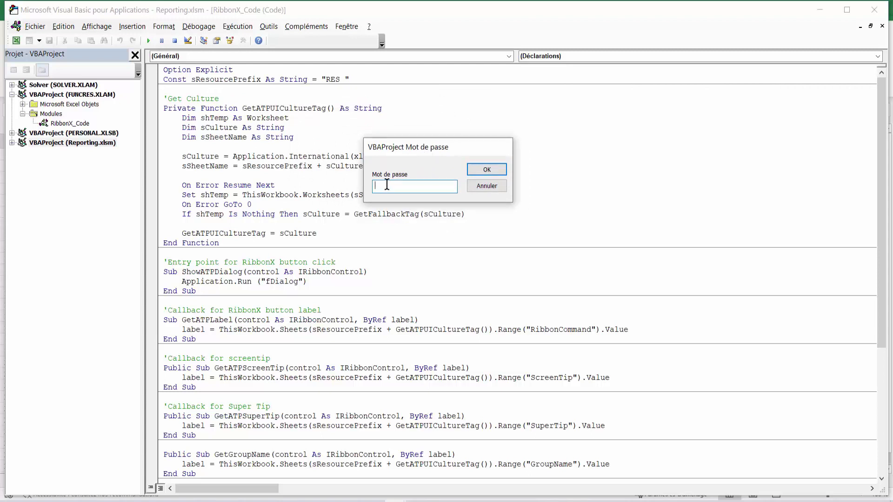
{"action": "type", "text": "***"}
{"action": "type", "text": "*"}
{"action": "left_click", "coordinate": [496, 169]}
- Expand Microsoft Excel Objets and open ThisWorkbook's Workbook_Open code
{"action": "left_click", "coordinate": [85, 154]}
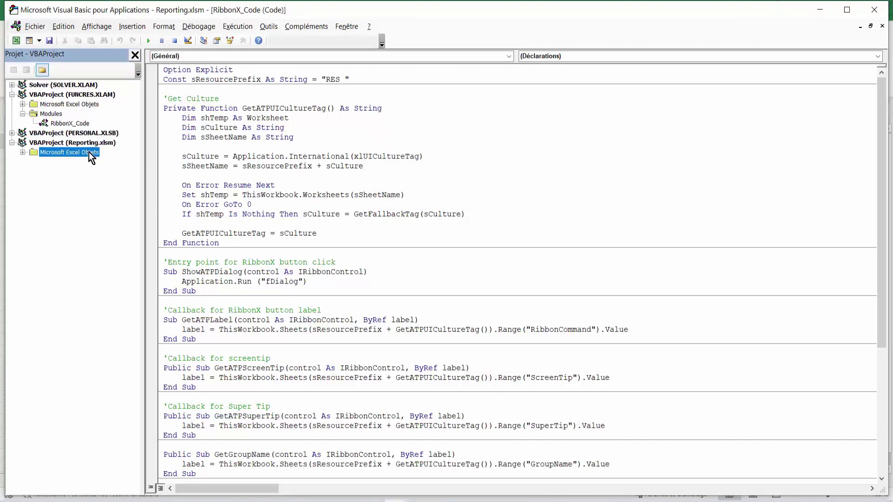
{"action": "double_click", "coordinate": [89, 152]}
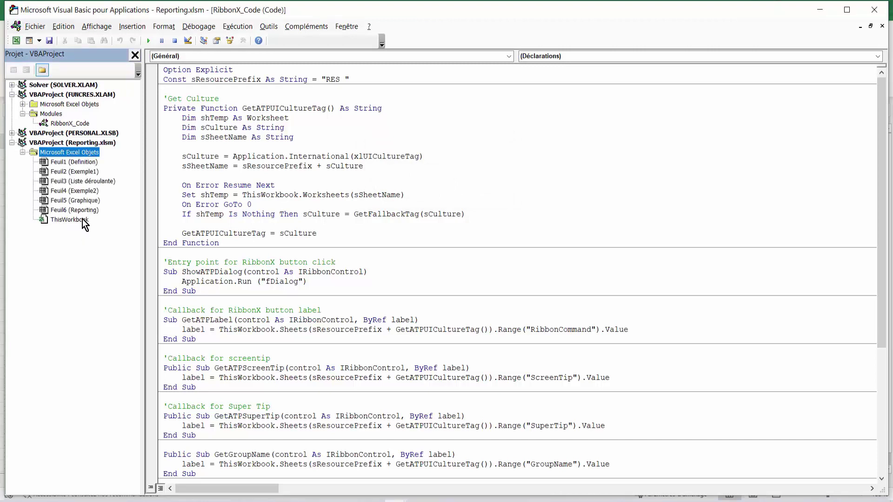
{"action": "double_click", "coordinate": [70, 219]}
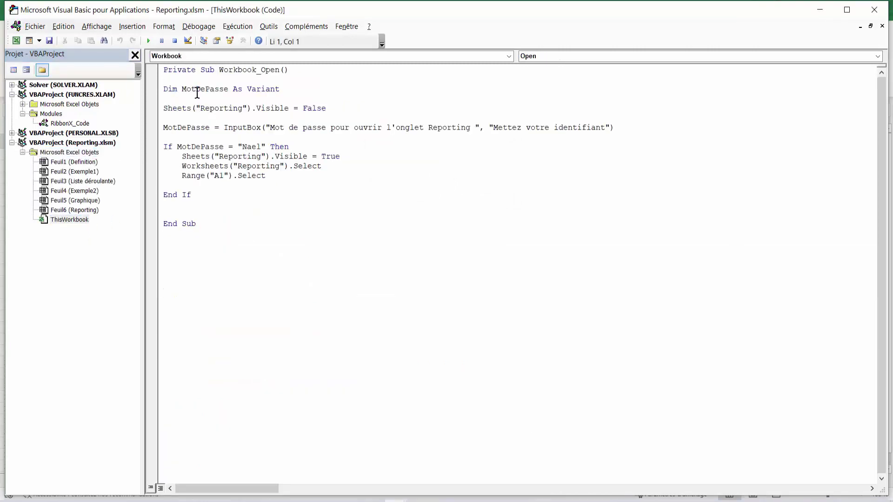